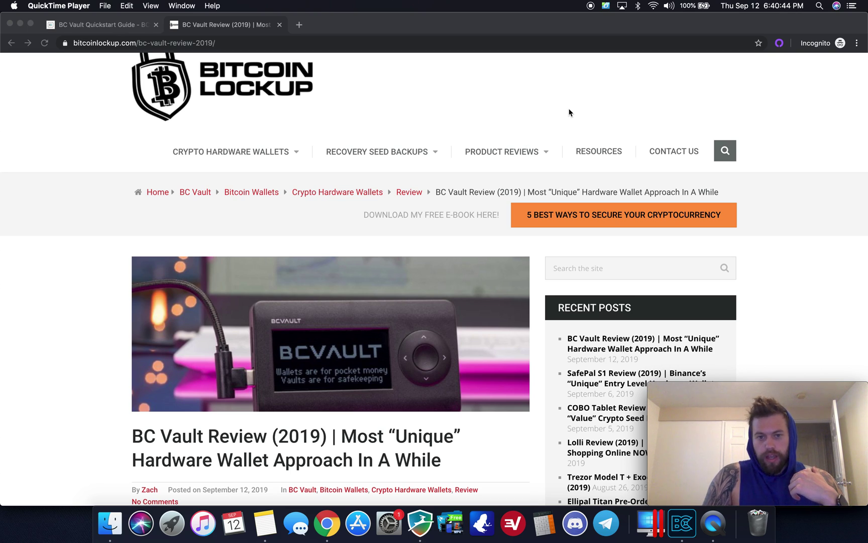
# Switch to the BC Vault app and advance from the WELCOME dialog to the Security page
pyautogui.scroll(1, 184, 189)
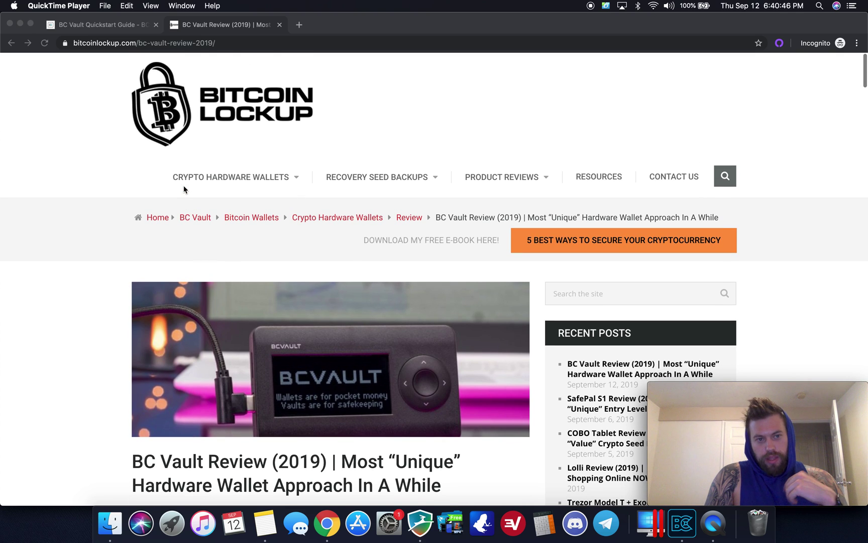
pyautogui.scroll(-3, 149, 171)
pyautogui.scroll(-1, 149, 171)
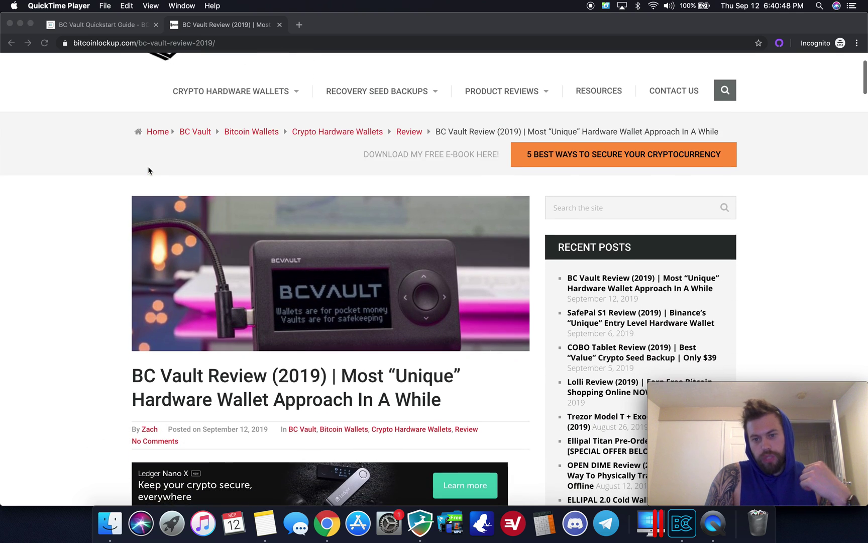
pyautogui.scroll(-10, 96, 306)
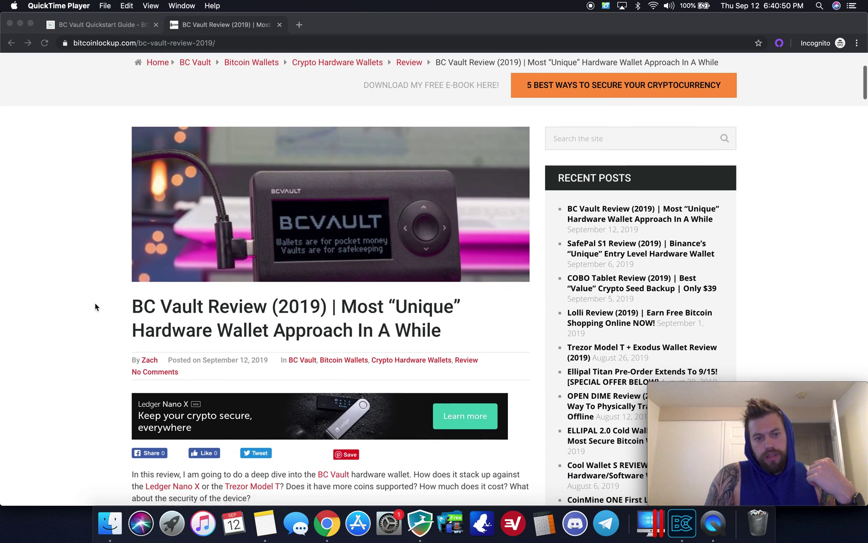
pyautogui.scroll(-12, 95, 306)
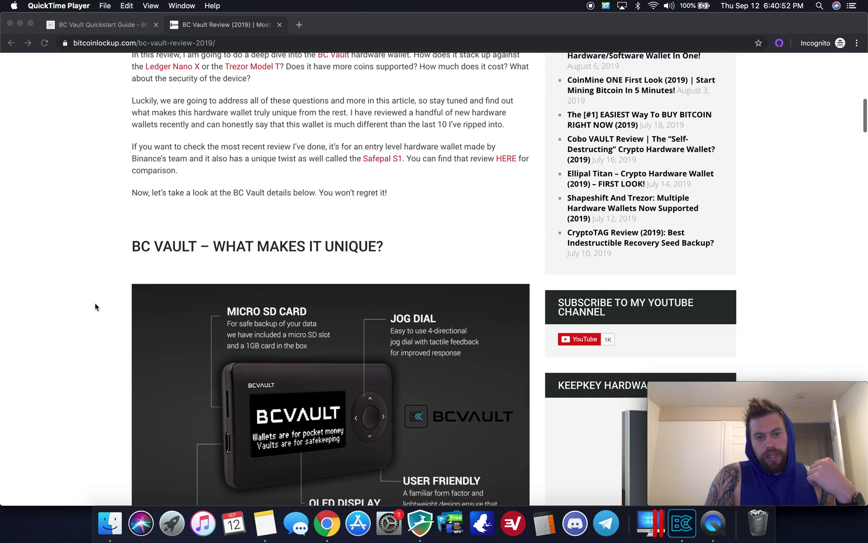
pyautogui.scroll(-4, 96, 307)
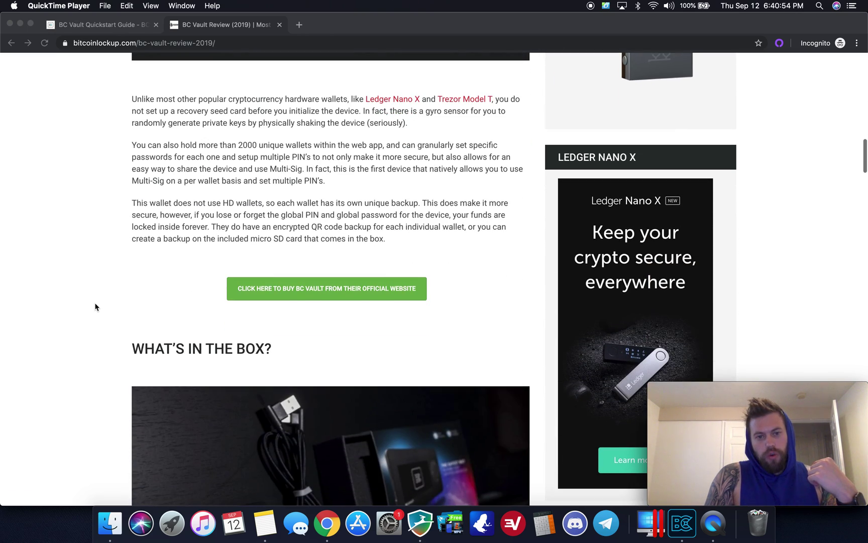
pyautogui.scroll(2, 95, 307)
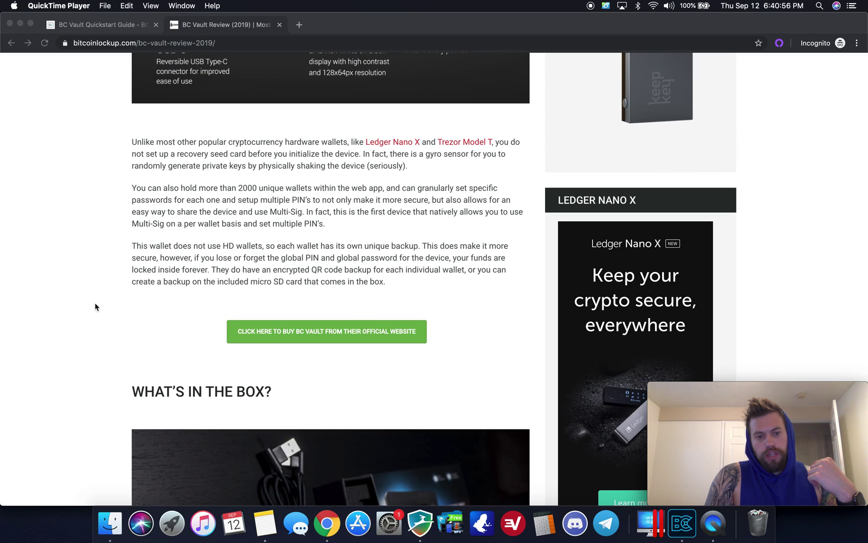
pyautogui.scroll(10, 96, 307)
pyautogui.scroll(3, 95, 306)
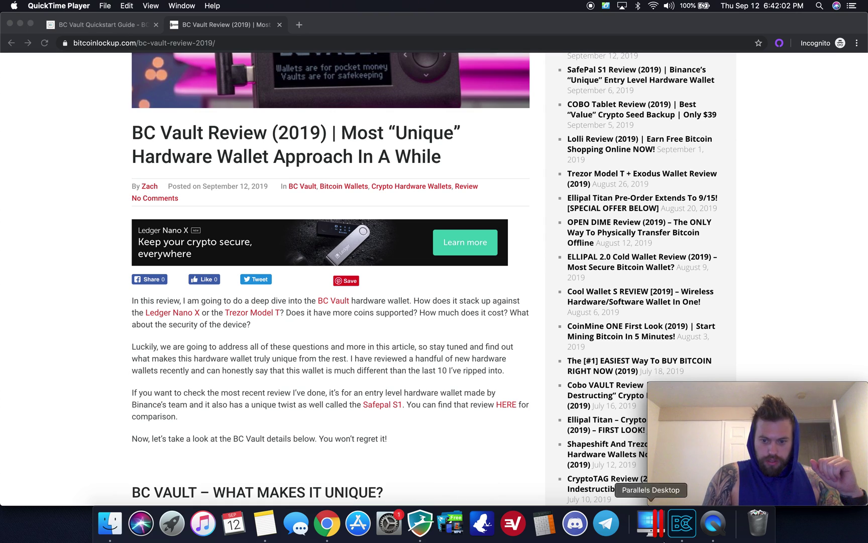
pyautogui.click(682, 524)
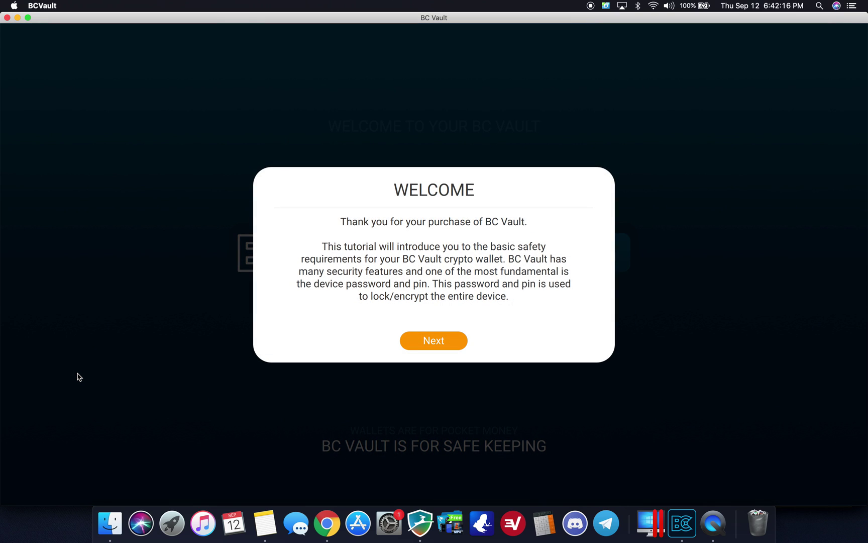
pyautogui.click(435, 343)
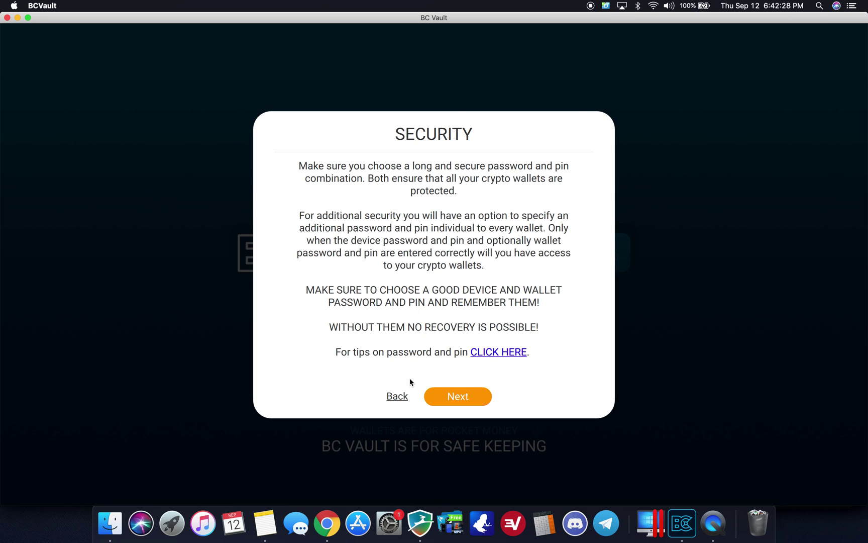
# Continue past the security advice and submit a new global password, which times out
pyautogui.click(456, 400)
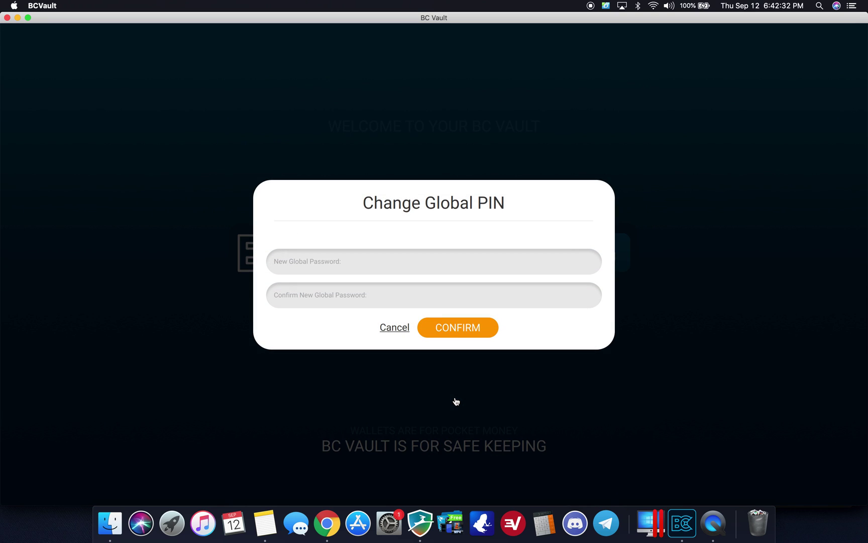
pyautogui.click(338, 259)
pyautogui.write('••••••••••••••••')
pyautogui.click(466, 329)
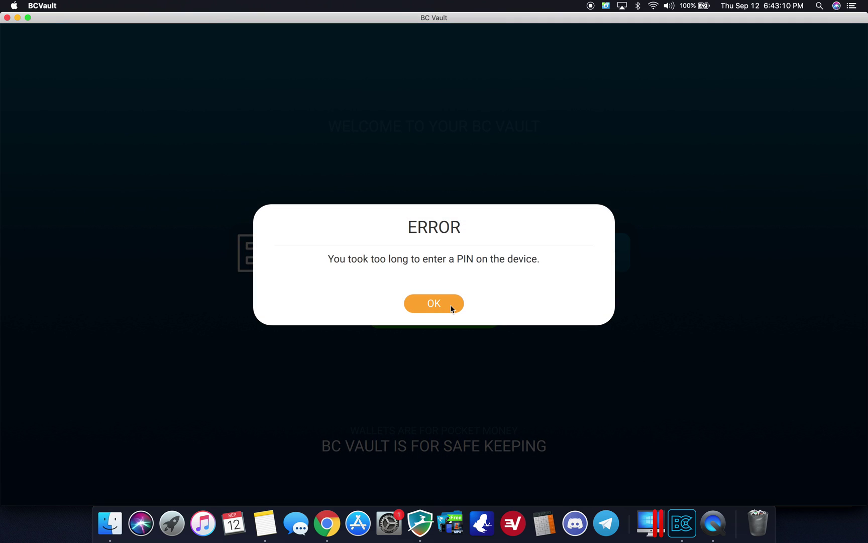
# Dismiss the timeout error, re-enter and confirm the global password, ending in cancelled authentication
pyautogui.click(451, 308)
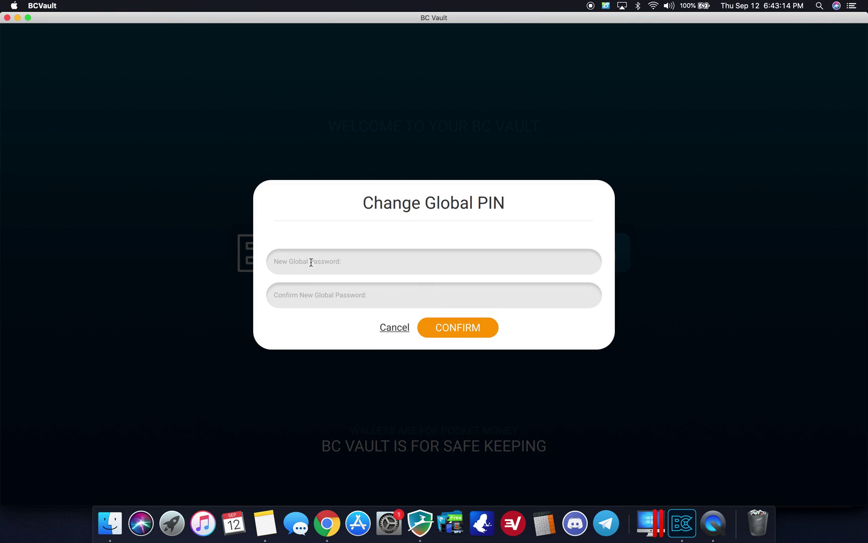
pyautogui.write('********')
pyautogui.click(415, 296)
pyautogui.write('********')
pyautogui.click(451, 325)
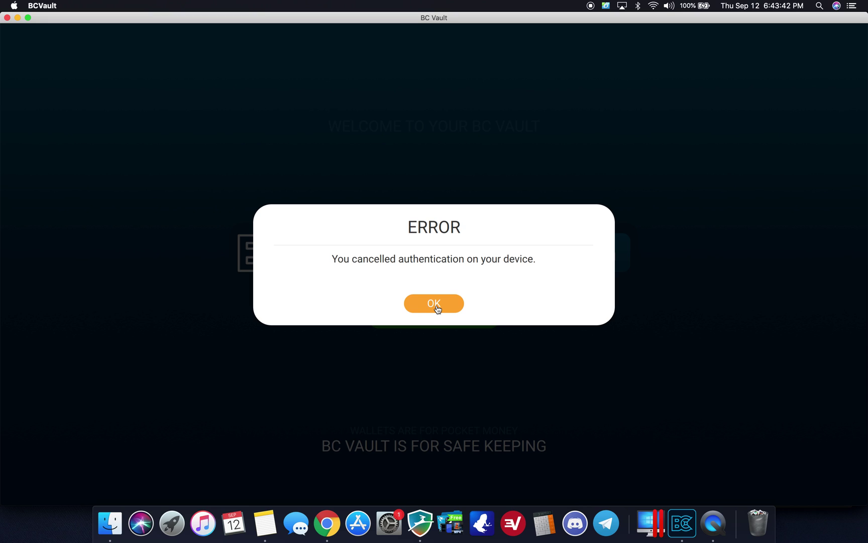
# Dismiss the cancellation error, resubmit the new global password, and acknowledge the SUCCESS message
pyautogui.click(435, 305)
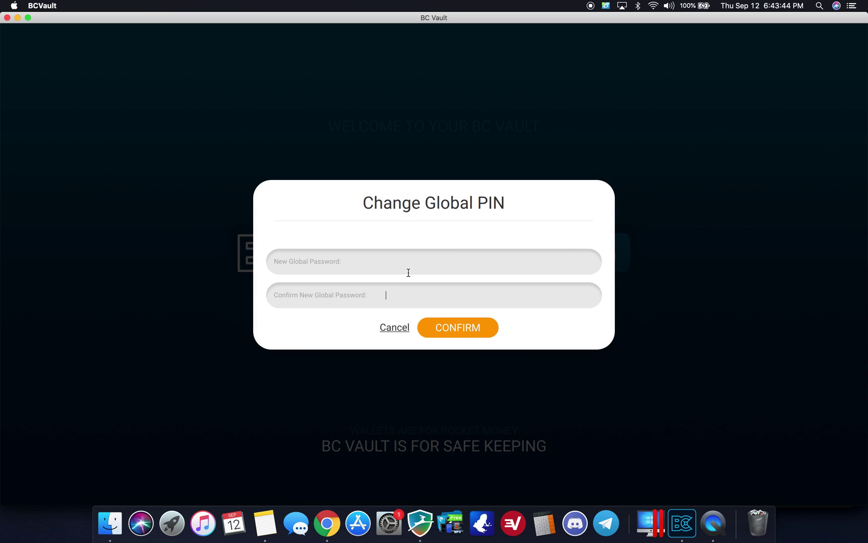
pyautogui.write('****************')
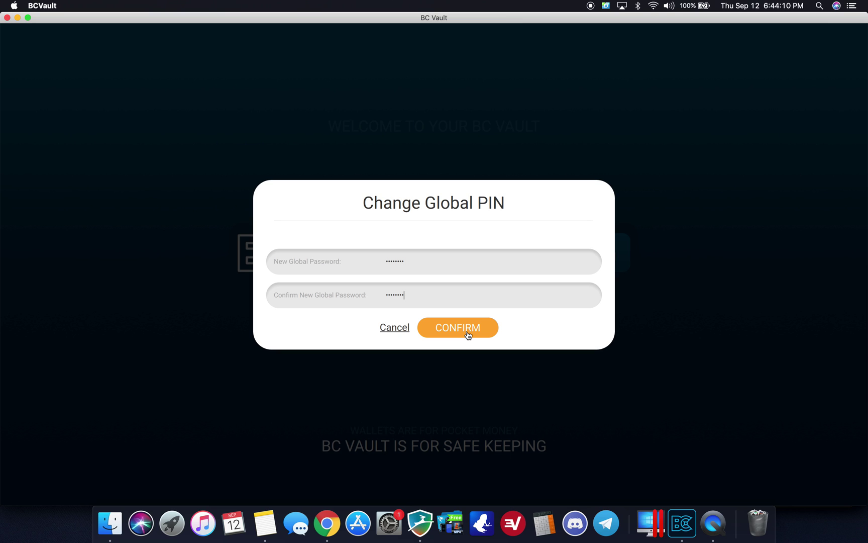
pyautogui.click(467, 334)
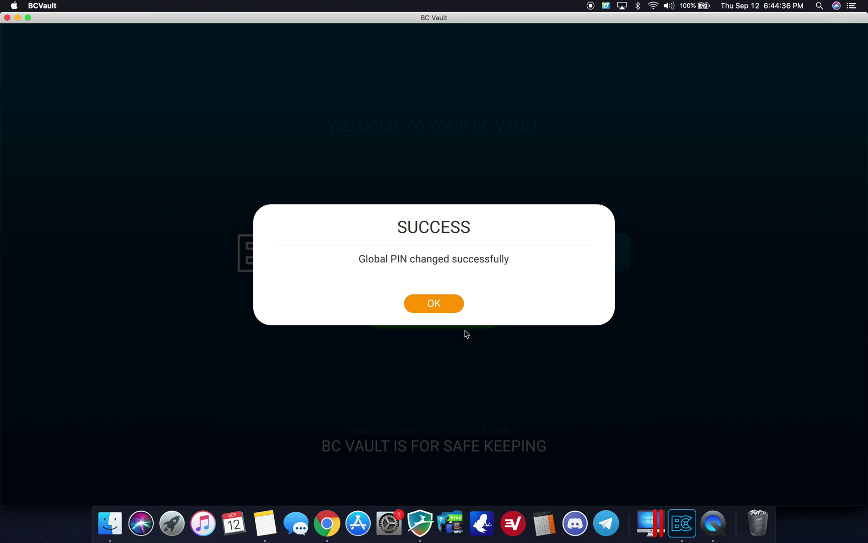
pyautogui.click(433, 304)
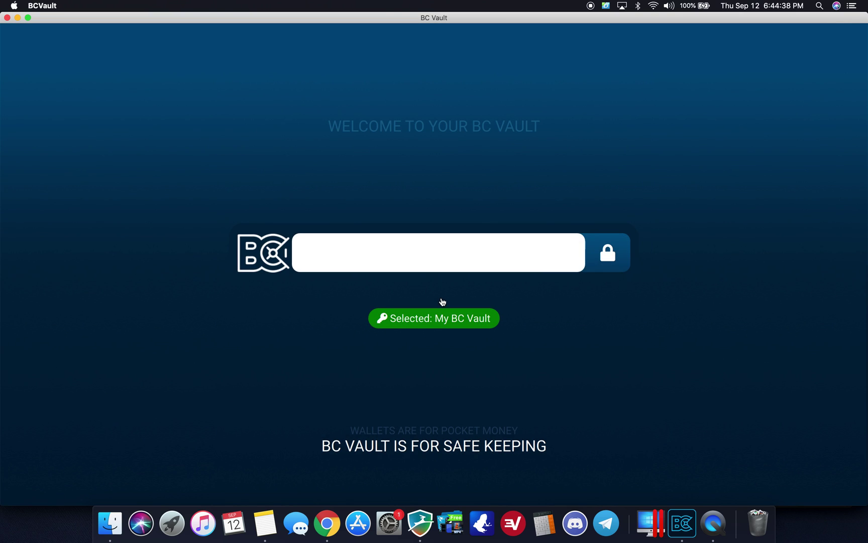
# Unlock the vault with the global password to reach the dashboard
pyautogui.write('********')
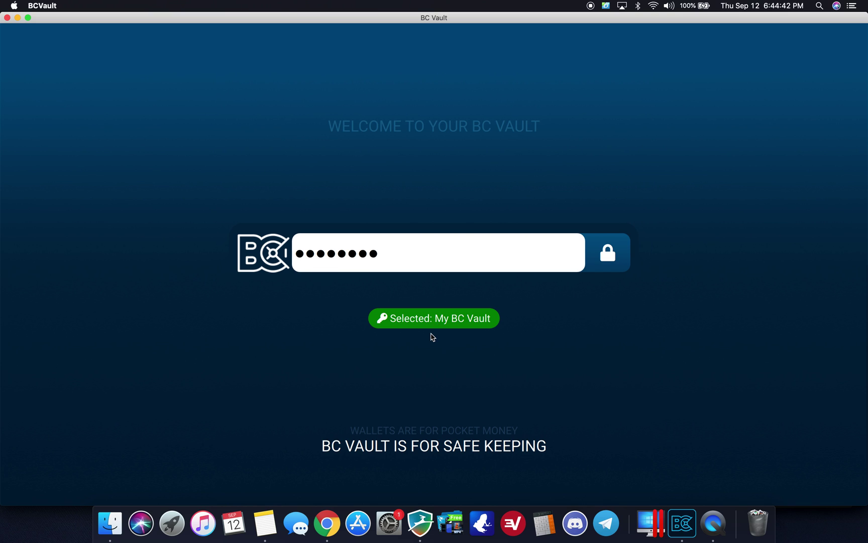
pyautogui.press('Return')
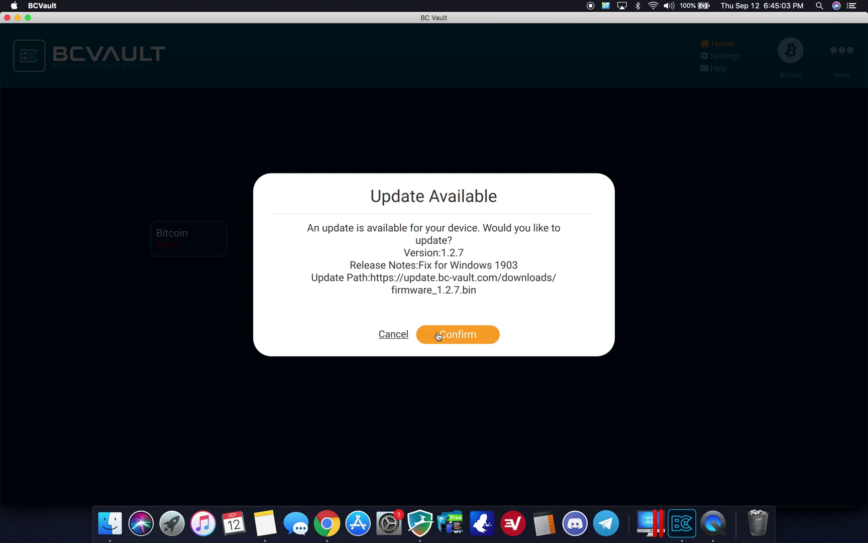
# Accept the 1.2.7 firmware update, confirm the backup is recent, and dismiss a message notification
pyautogui.click(439, 335)
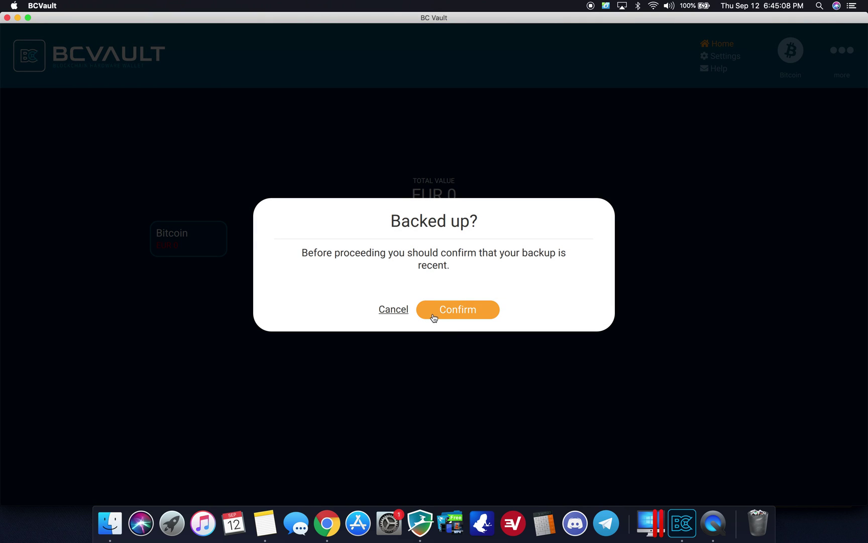
pyautogui.click(435, 316)
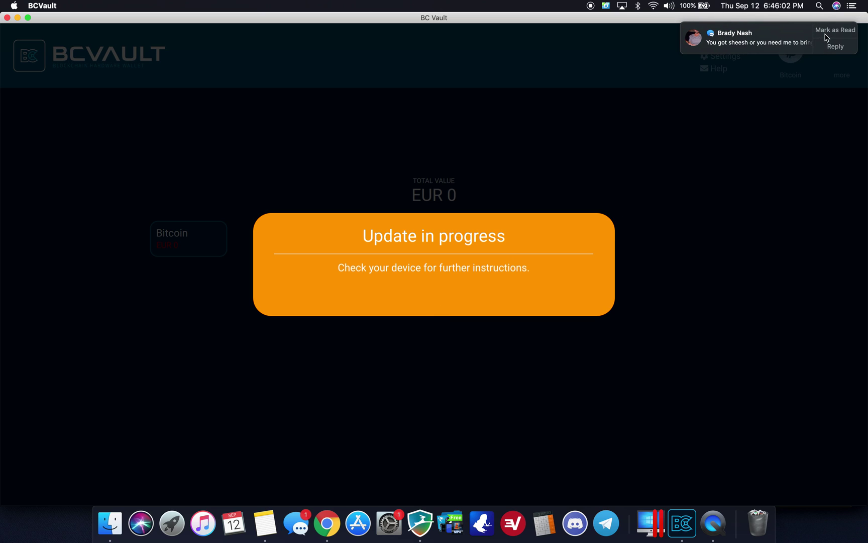
pyautogui.click(828, 33)
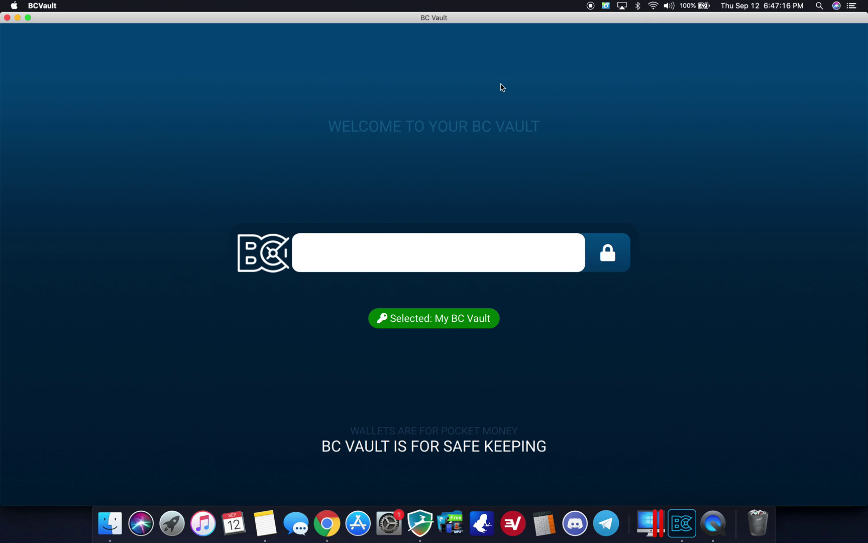
# Unlock the device with its password and bring up the Settings page
pyautogui.write('********')
pyautogui.press('Return')
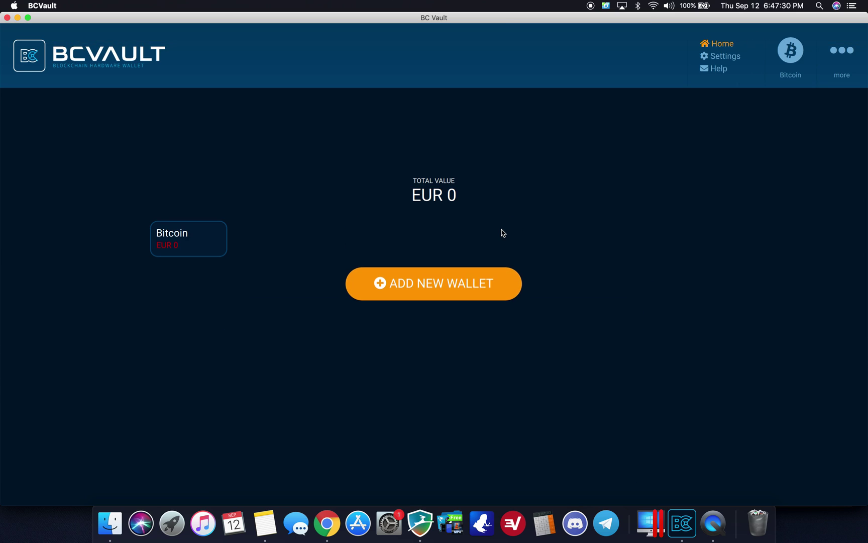
pyautogui.click(726, 57)
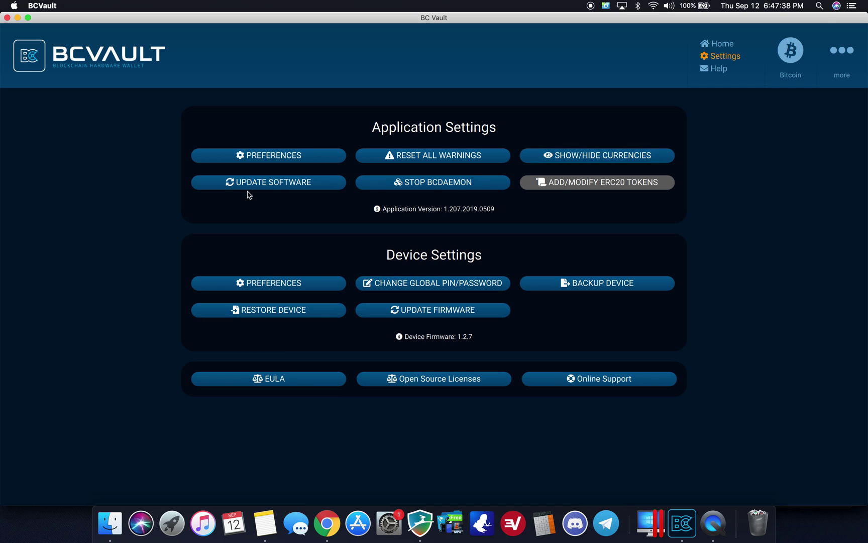
# Set Comparison Fiat to USD in Application Preferences, apply and confirm, then view device preferences
pyautogui.click(292, 162)
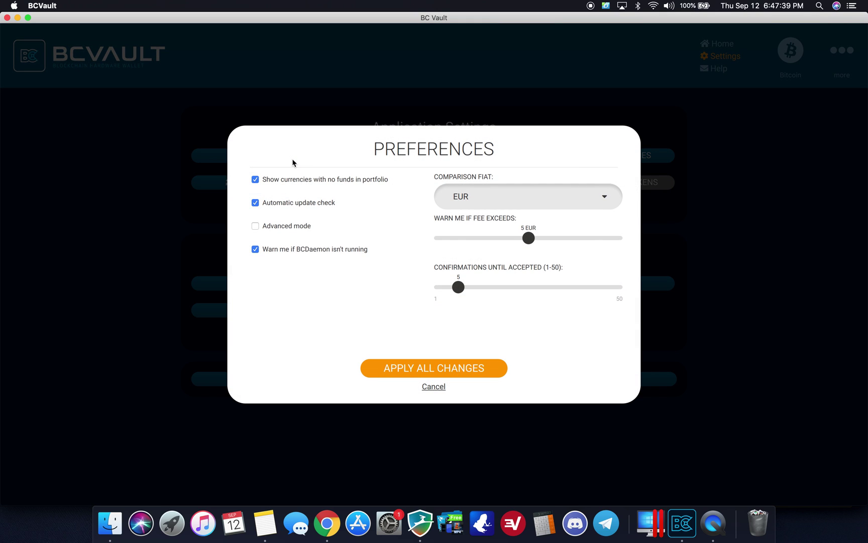
pyautogui.click(501, 195)
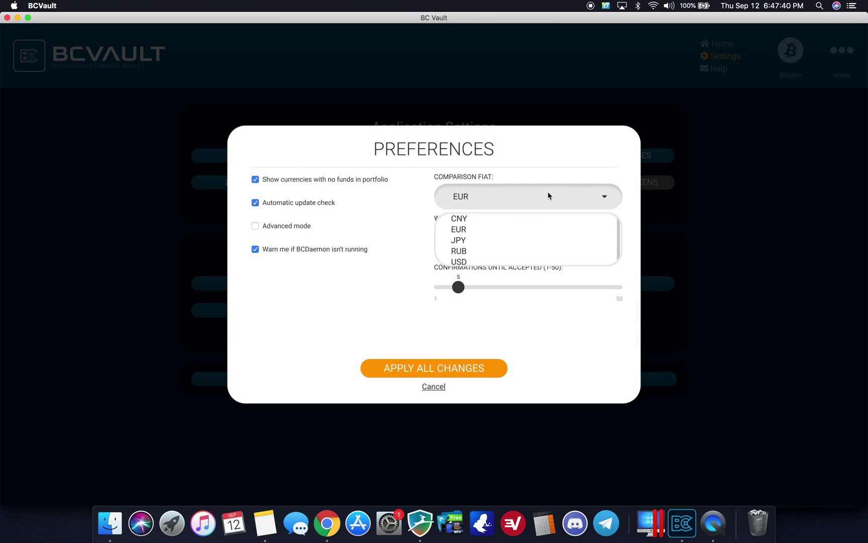
pyautogui.click(471, 260)
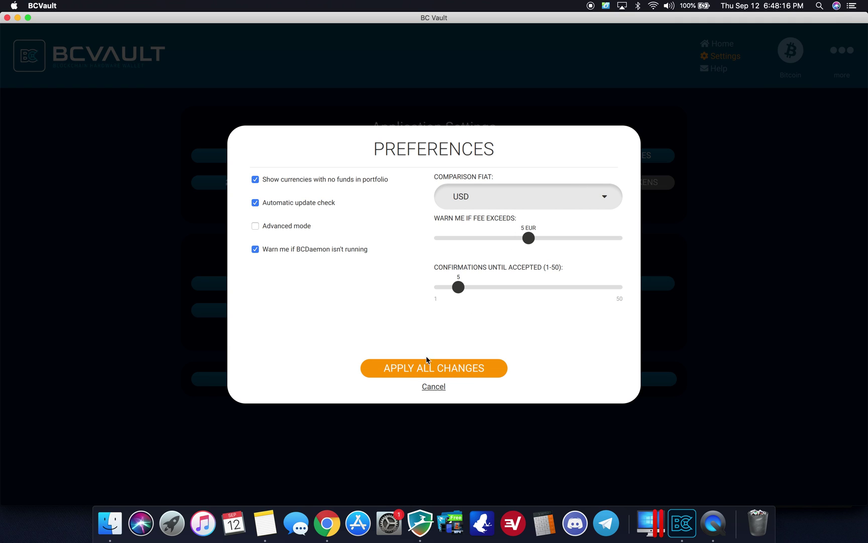
pyautogui.click(423, 372)
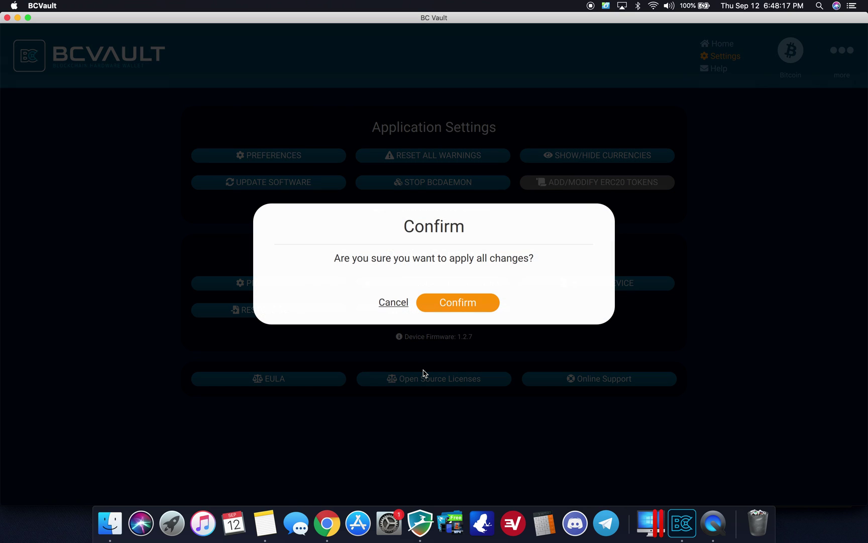
pyautogui.click(465, 305)
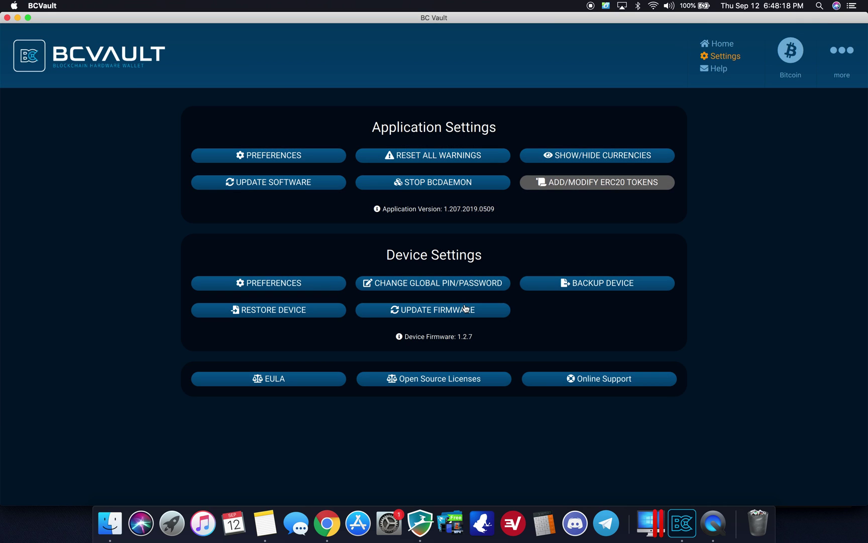
pyautogui.click(294, 287)
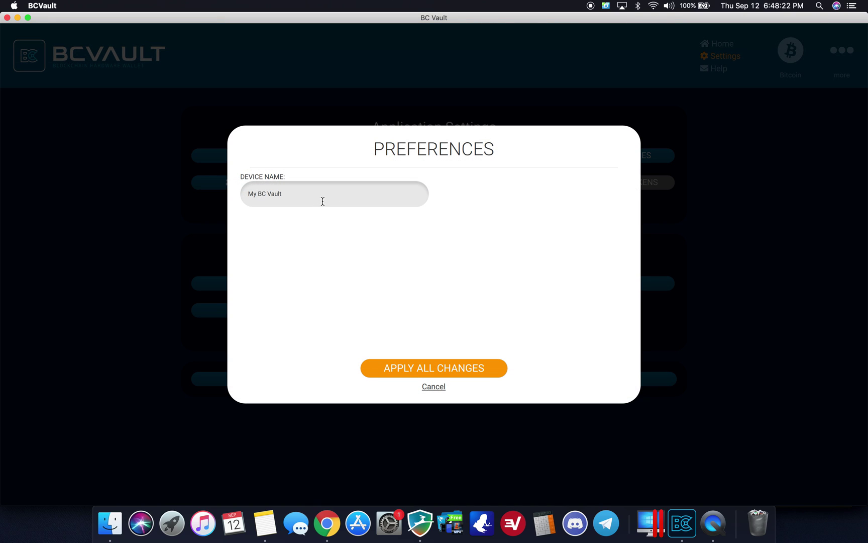
# Replace the device name My BC Vault with 'Crypto Renegade' and confirm Apply All Changes
pyautogui.moveTo(324, 194); pyautogui.dragTo(193, 194)
pyautogui.write('Cryptoi')
pyautogui.press('BackSpace')
pyautogui.press('BackSpace')
pyautogui.press('BackSpace')
pyautogui.write('to Renegade')
pyautogui.click(415, 367)
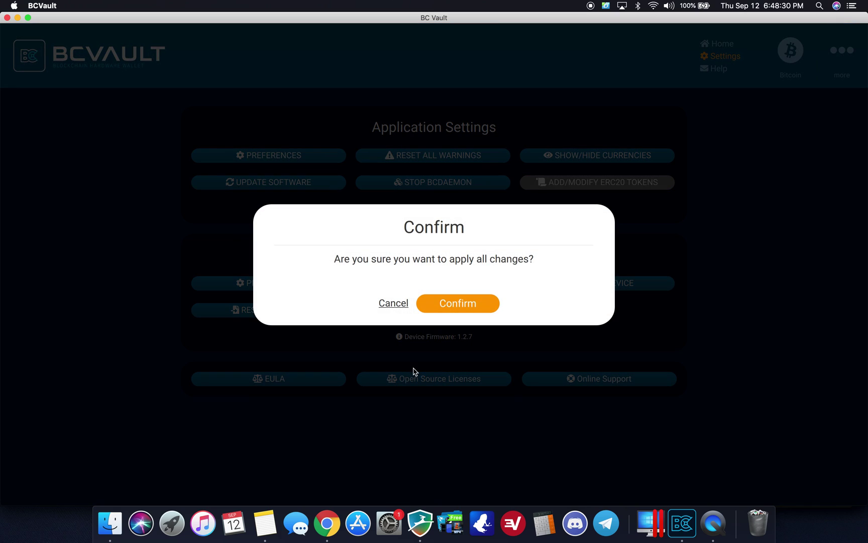
pyautogui.click(473, 305)
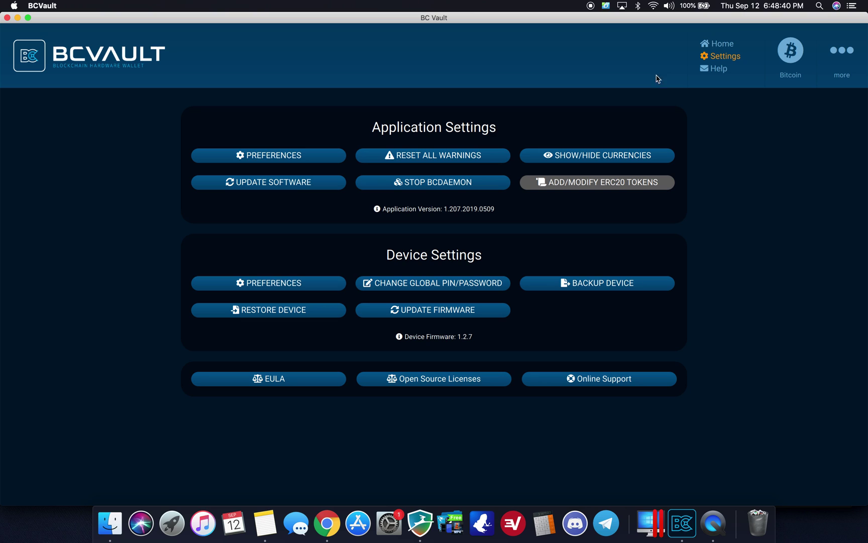
# Go Home, open the USD-valued Bitcoin wallets page, and reveal the ADD MORE option
pyautogui.click(723, 44)
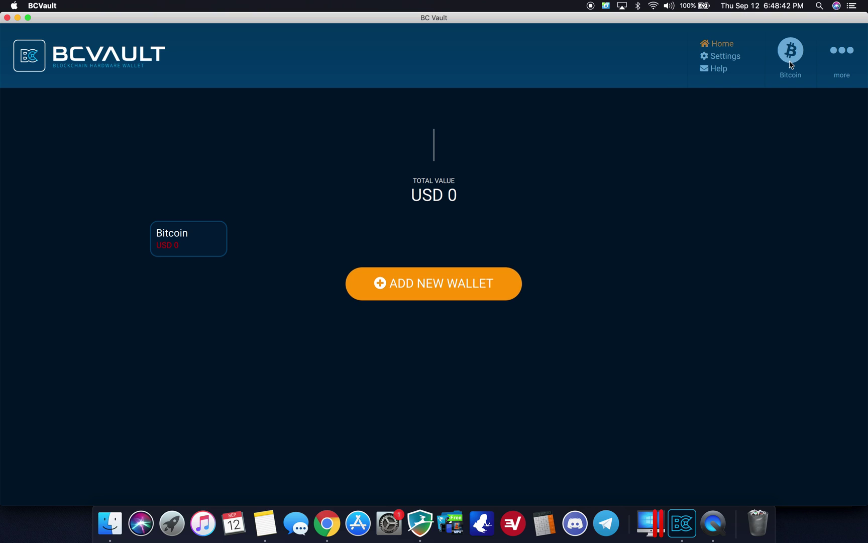
pyautogui.click(791, 56)
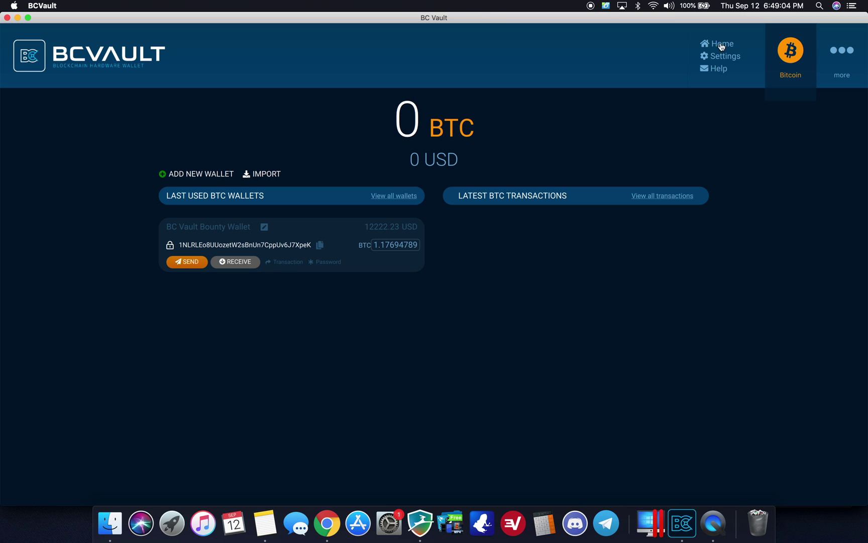
pyautogui.click(840, 49)
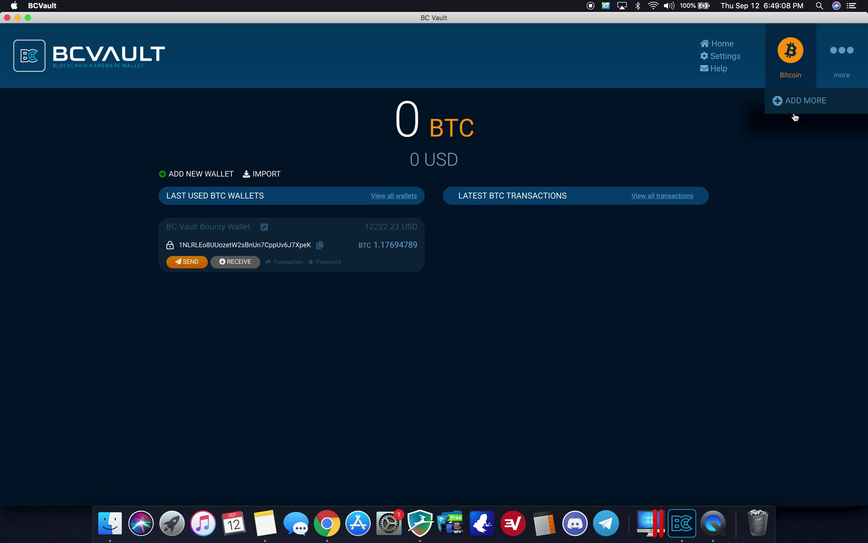
pyautogui.click(799, 105)
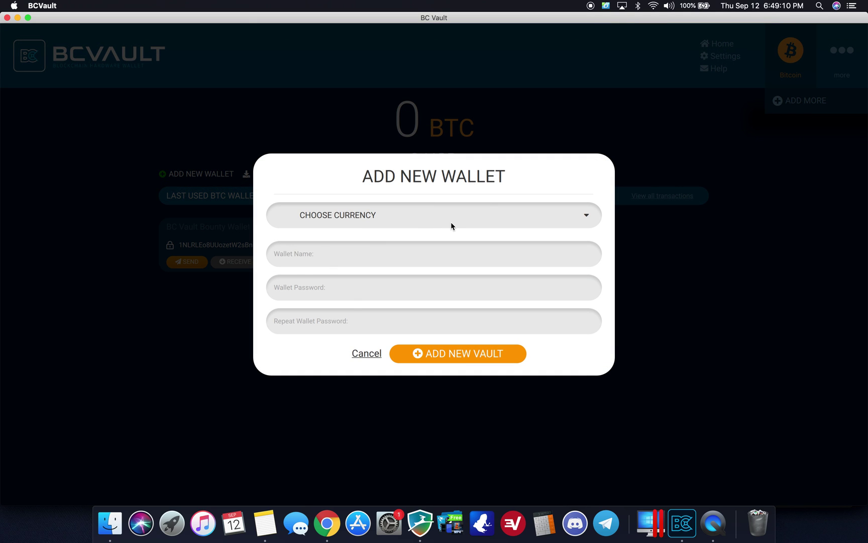
pyautogui.click(462, 212)
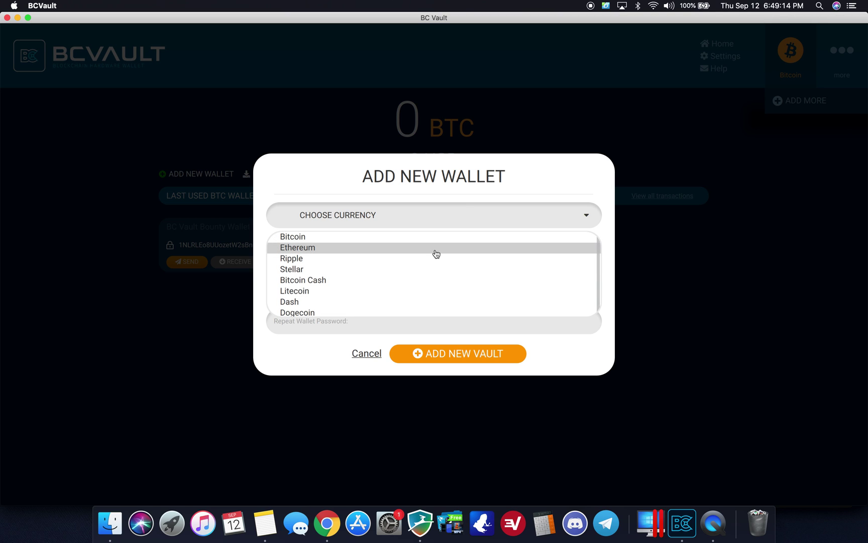
pyautogui.scroll(-1, 437, 254)
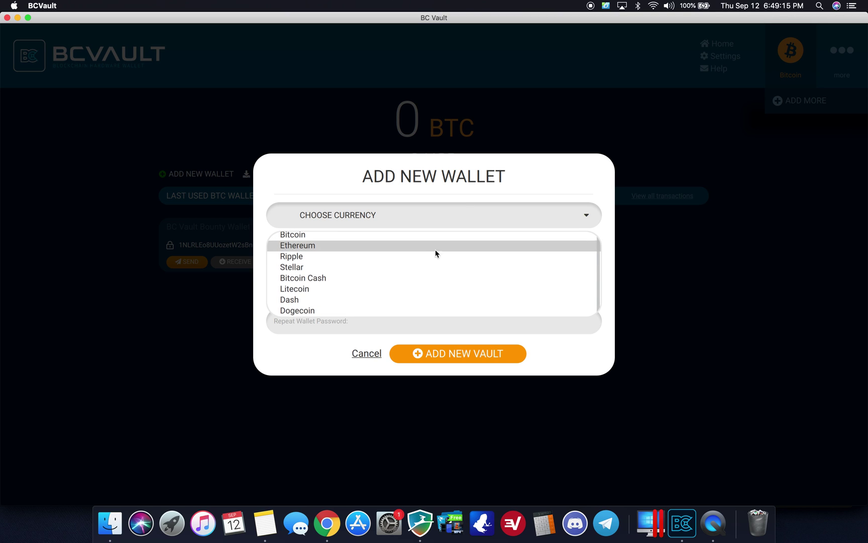
pyautogui.scroll(-1, 437, 254)
pyautogui.scroll(-1, 436, 254)
pyautogui.scroll(2, 436, 253)
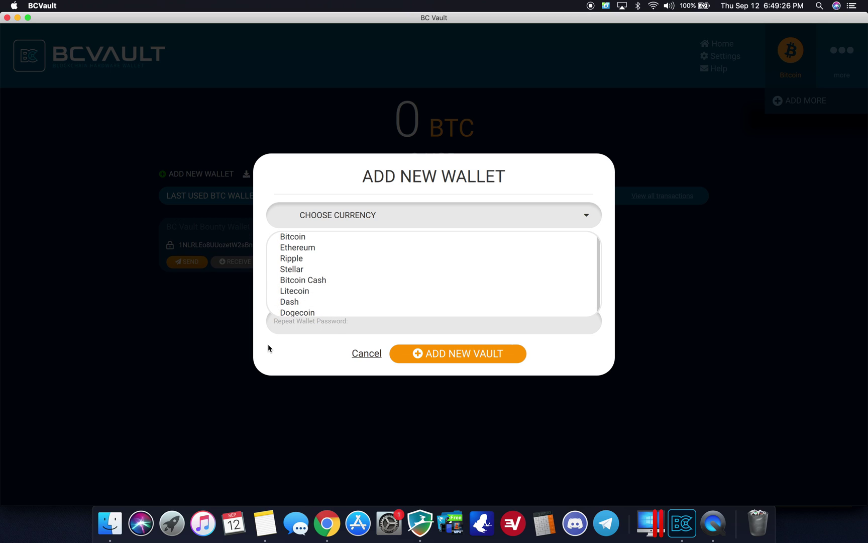
pyautogui.click(584, 213)
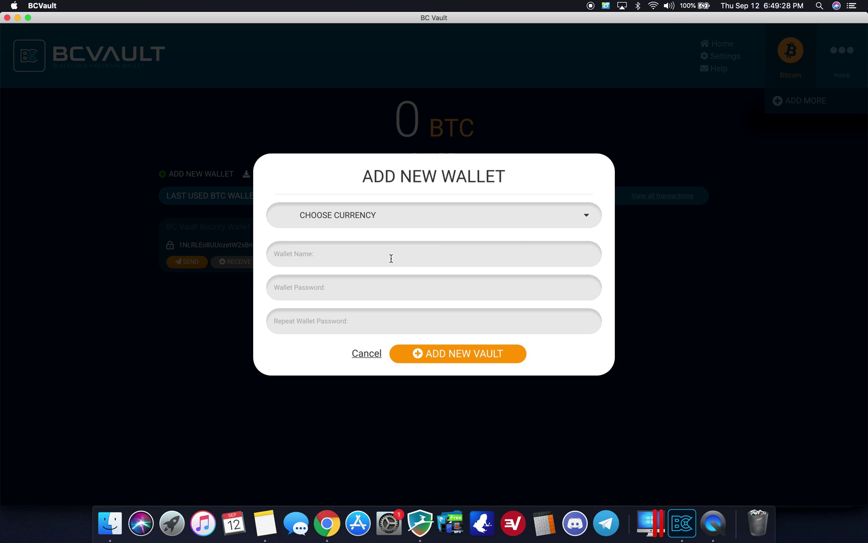
pyautogui.click(366, 356)
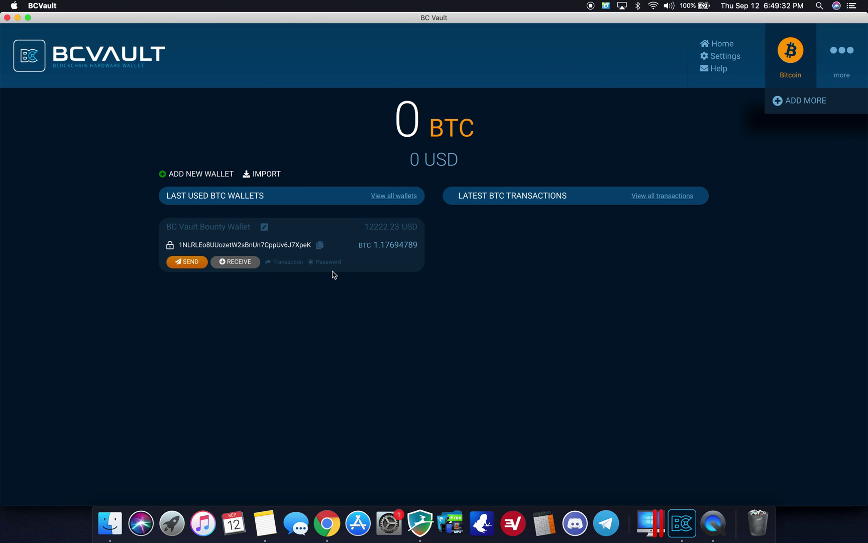
pyautogui.click(851, 59)
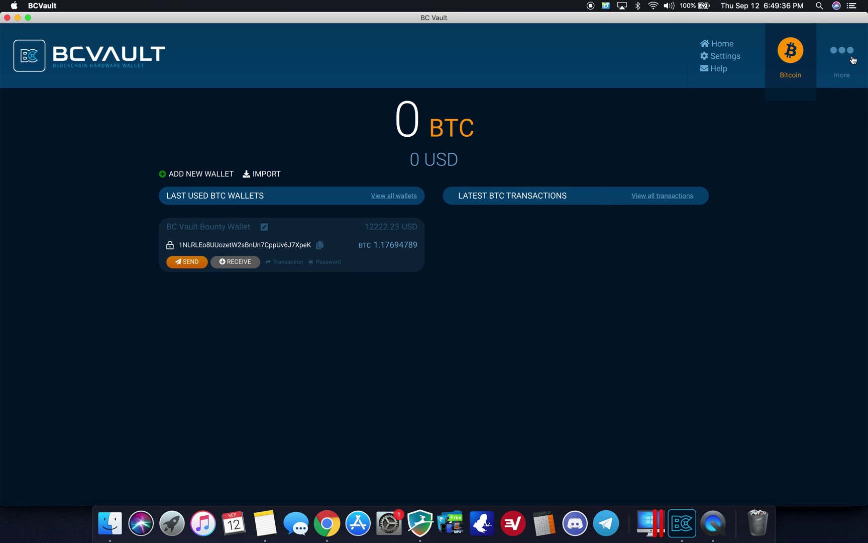
pyautogui.click(852, 59)
pyautogui.click(853, 60)
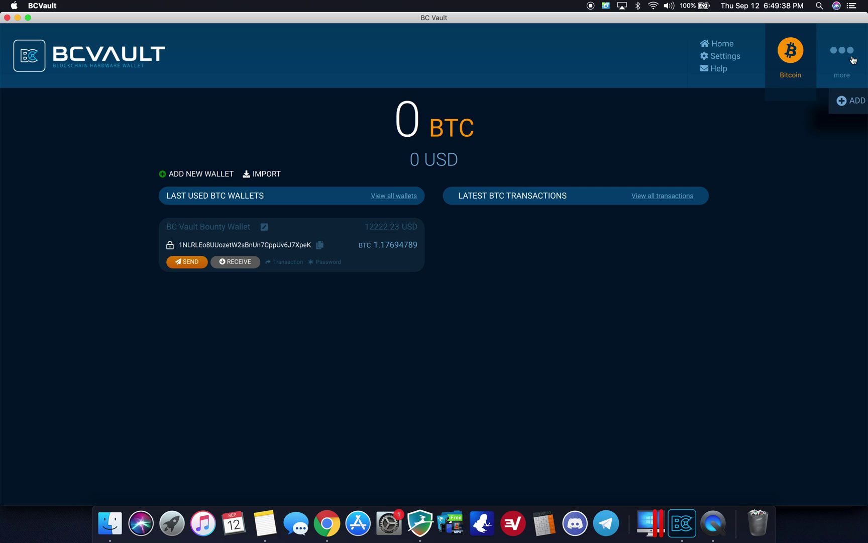
# From Home, start adding a new wallet and choose Ethereum as its currency
pyautogui.click(722, 44)
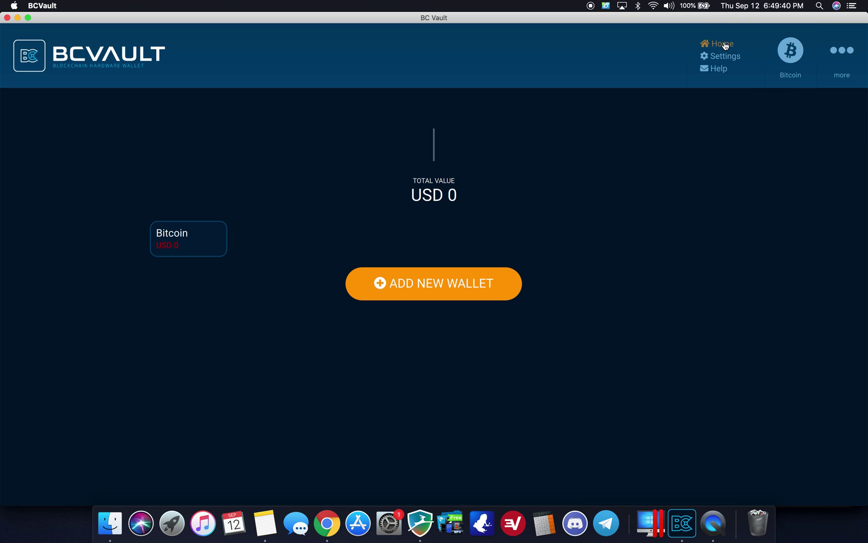
pyautogui.click(450, 296)
pyautogui.click(577, 206)
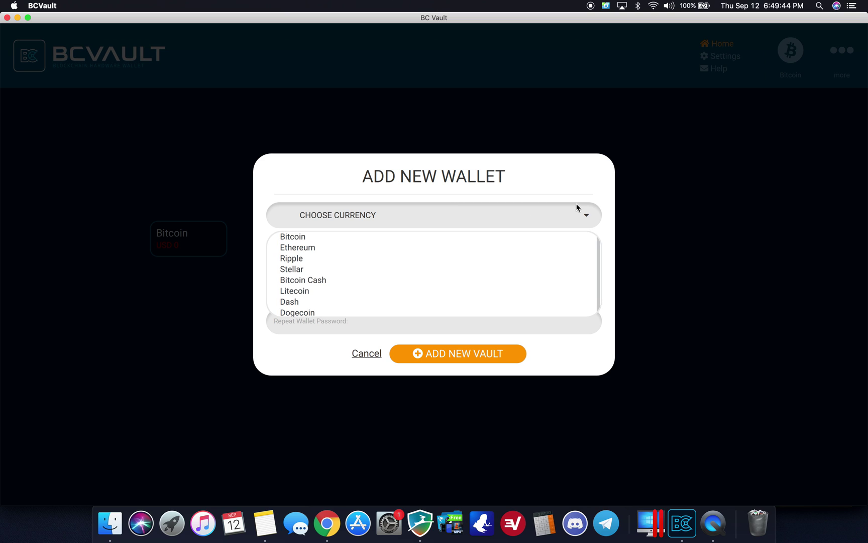
pyautogui.scroll(-1, 489, 249)
pyautogui.scroll(1, 484, 252)
pyautogui.scroll(-1, 484, 252)
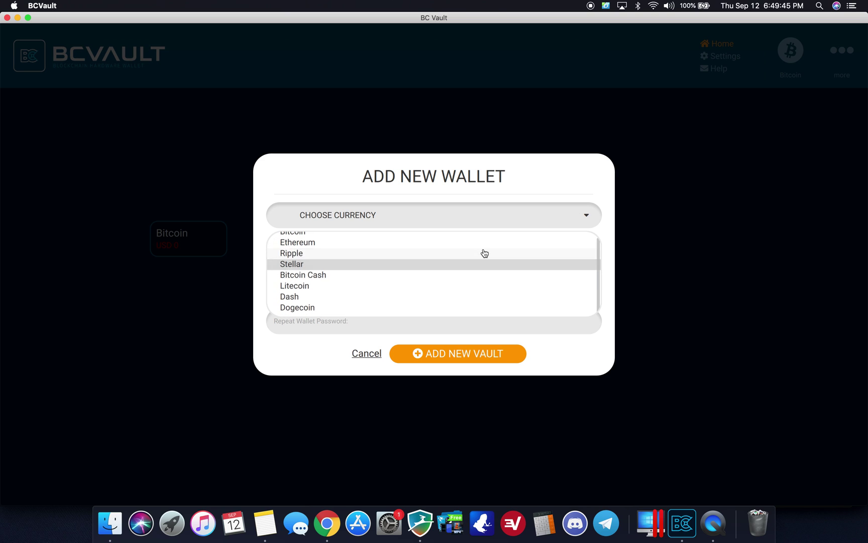
pyautogui.scroll(1, 484, 252)
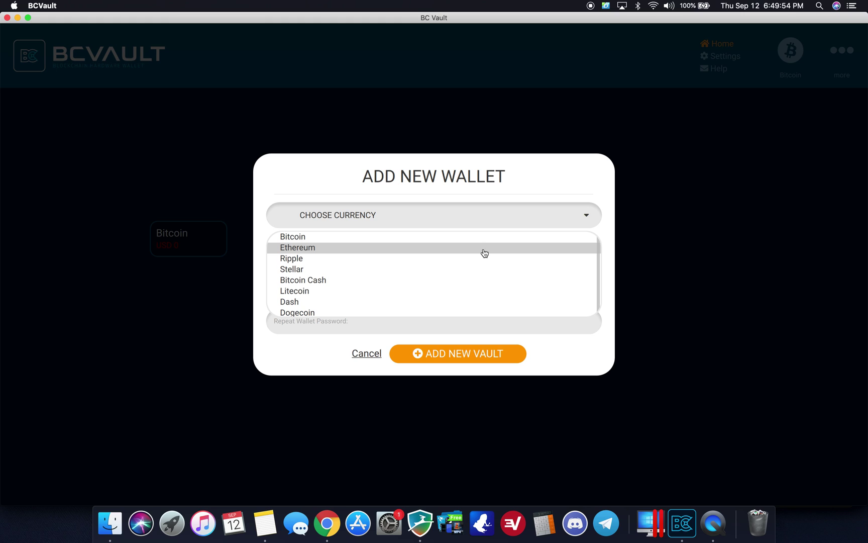
pyautogui.click(484, 248)
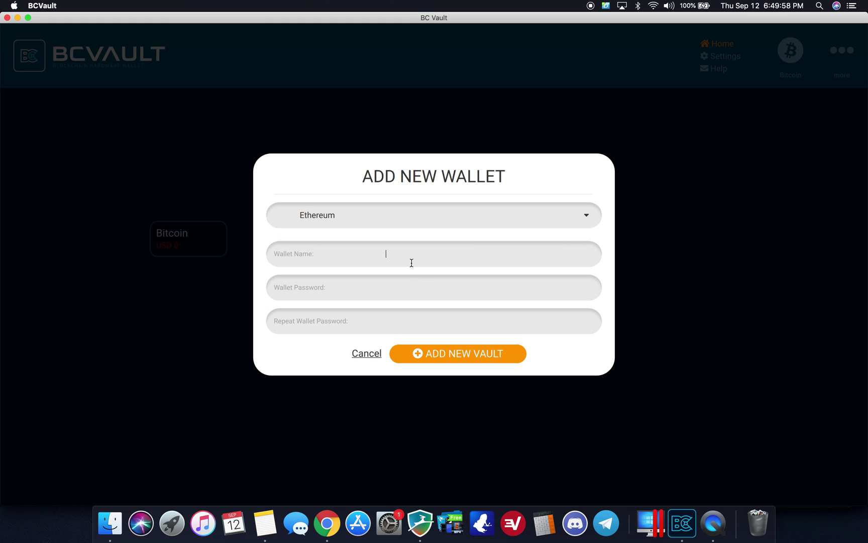
# Name the wallet 'Crypto Renegade ETH Wallet', set its password twice, and create it
pyautogui.write('frypto')
pyautogui.press('BackSpace')
pyautogui.press('BackSpace')
pyautogui.press('BackSpace')
pyautogui.press('BackSpace')
pyautogui.press('BackSpace')
pyautogui.press('BackSpace')
pyautogui.write('Crypto Renegade Eth')
pyautogui.press('BackSpace')
pyautogui.press('BackSpace')
pyautogui.write('TH Wallet')
pyautogui.click(408, 287)
pyautogui.write('••••••••')
pyautogui.click(393, 333)
pyautogui.write('••••••••')
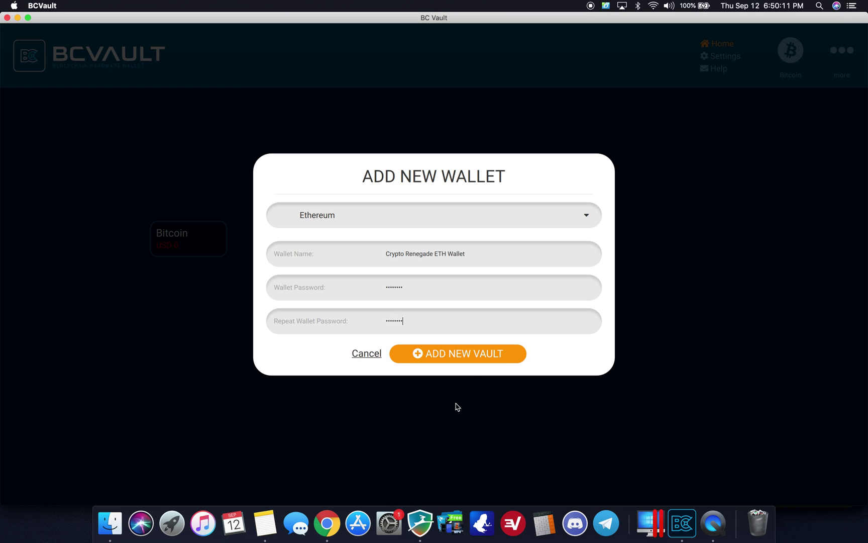
pyautogui.click(474, 355)
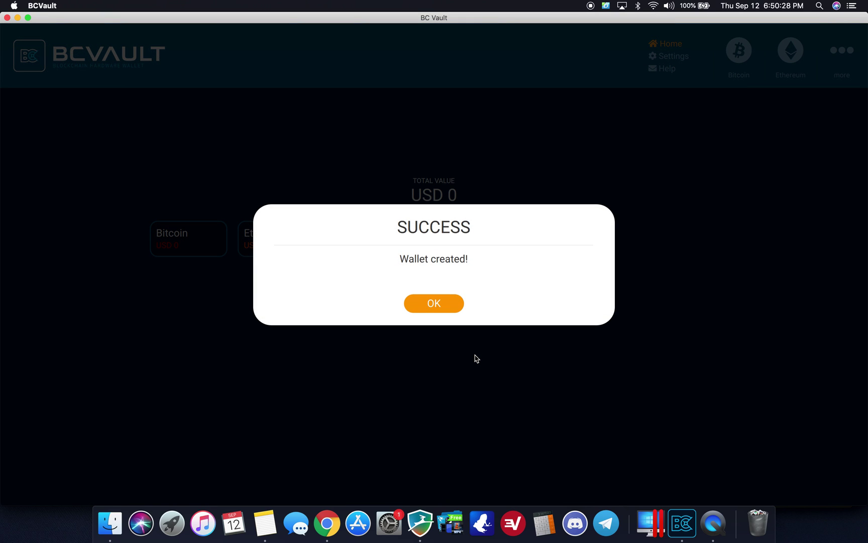
pyautogui.click(442, 305)
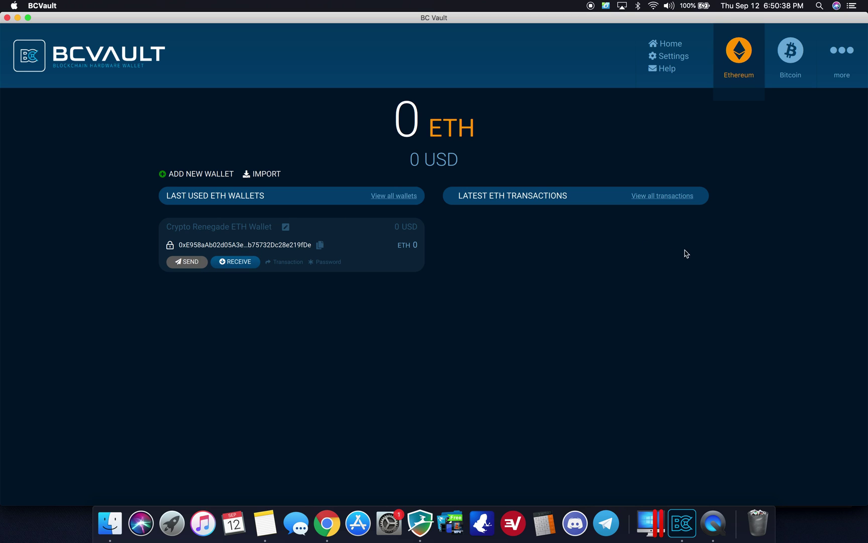
# View the Ethereum wallet's receiving address and QR code, then open the Show/Hide Currencies list in Settings
pyautogui.click(239, 265)
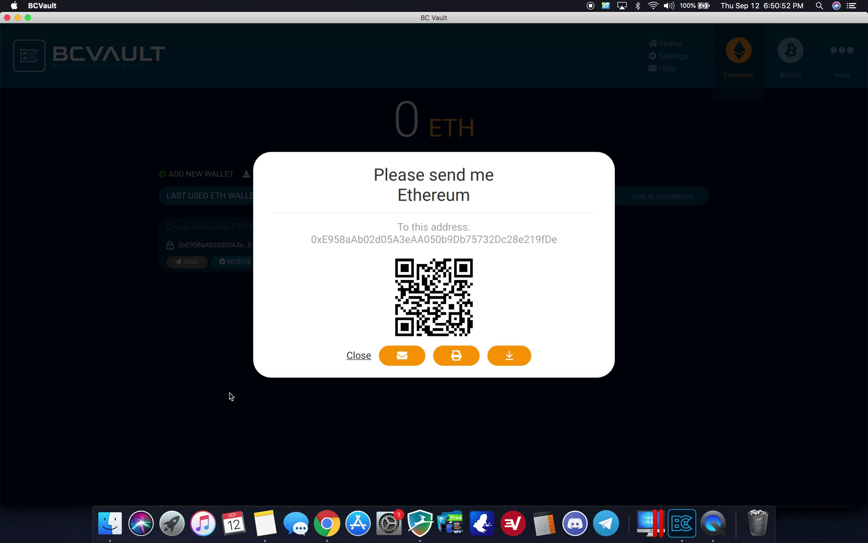
pyautogui.click(521, 413)
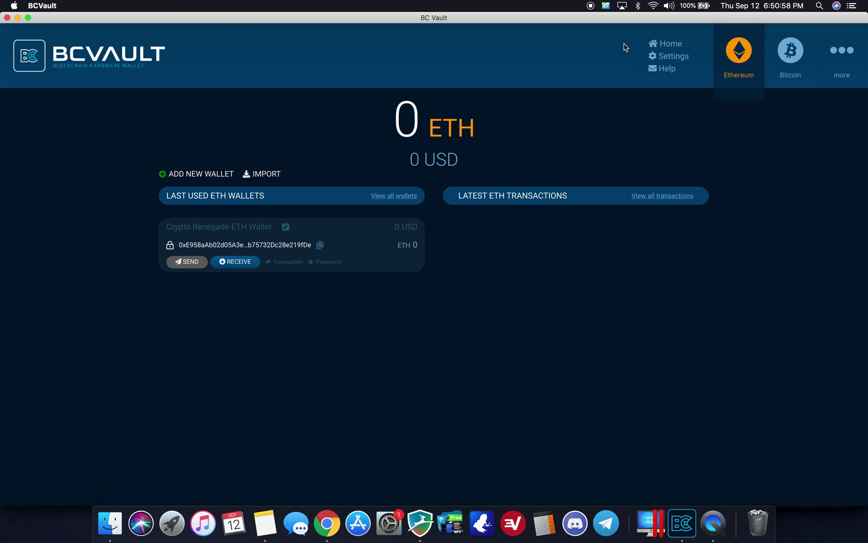
pyautogui.click(673, 56)
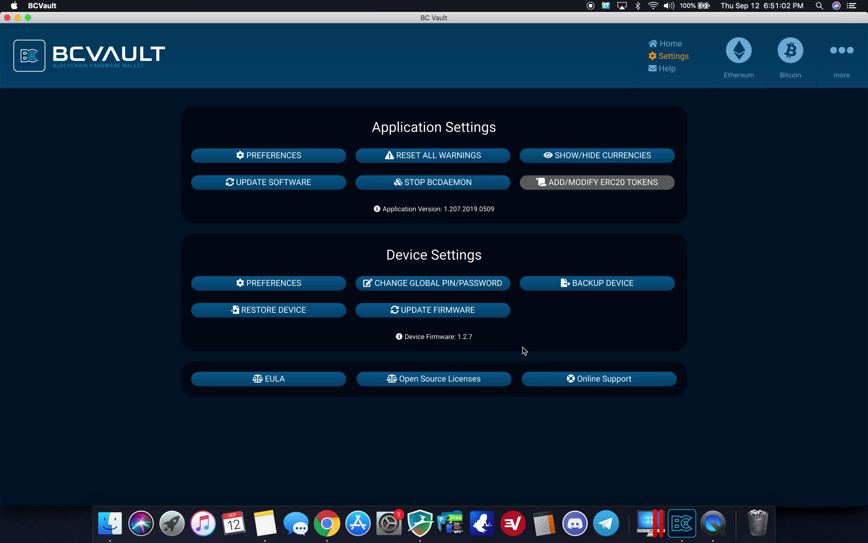
pyautogui.click(622, 155)
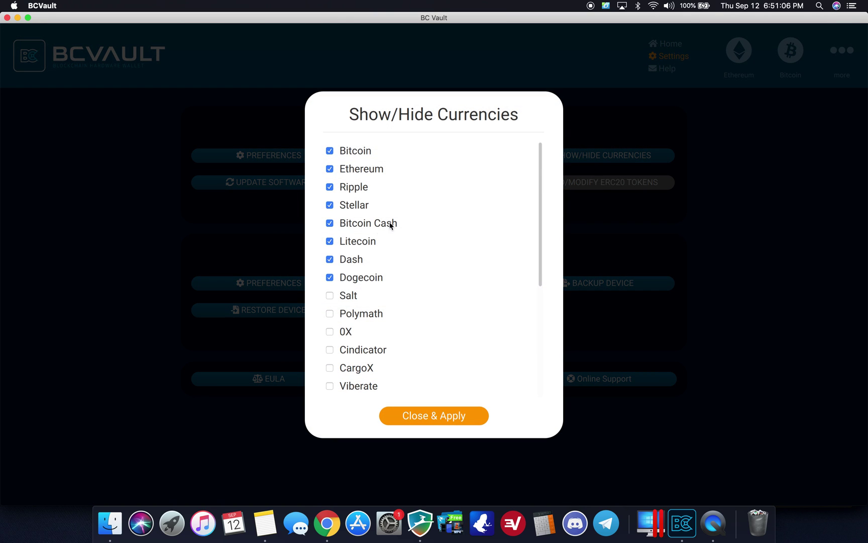
# Tick Salt, Polymath, 0X, WaltonChain, OmiseGo and Binance in the currency list
pyautogui.scroll(-3, 347, 234)
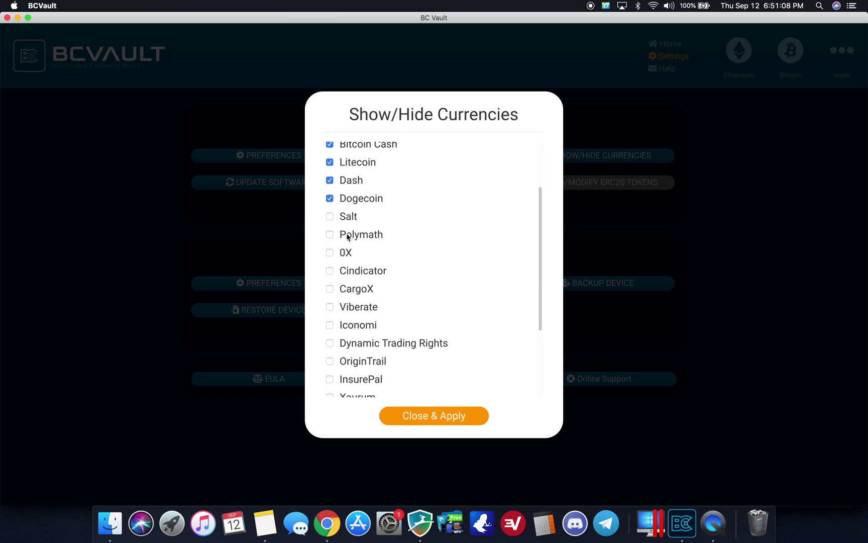
pyautogui.click(330, 216)
pyautogui.click(329, 234)
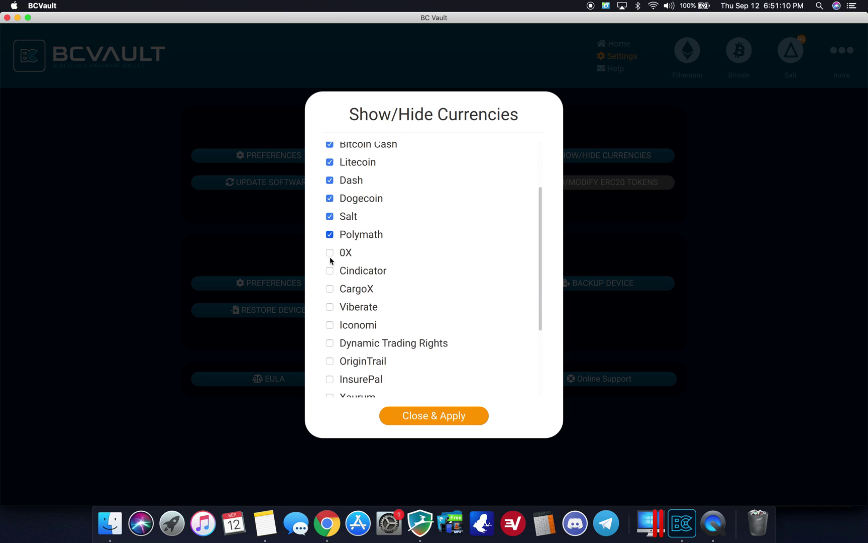
pyautogui.click(330, 252)
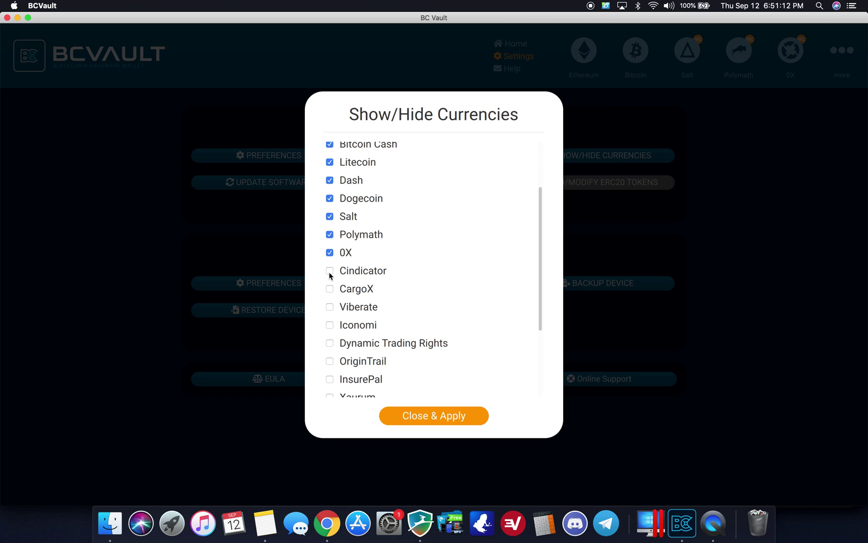
pyautogui.scroll(-5, 330, 275)
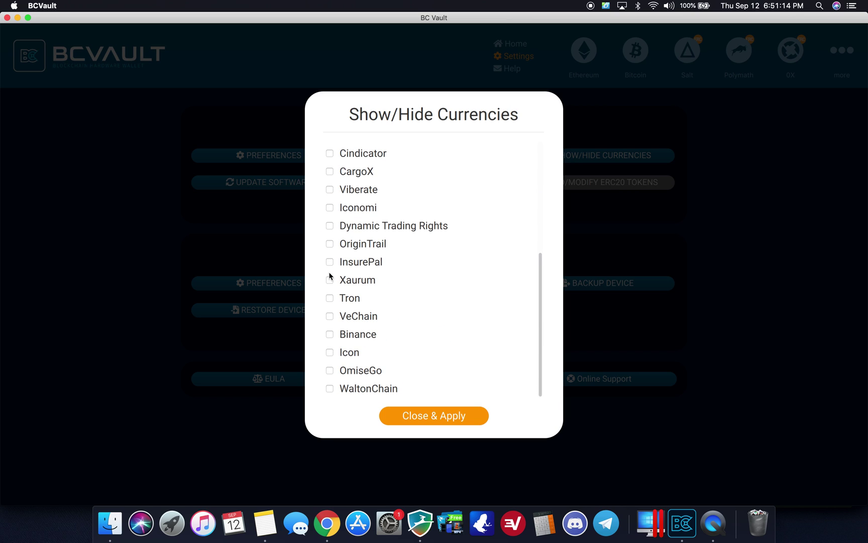
pyautogui.click(330, 388)
pyautogui.click(330, 370)
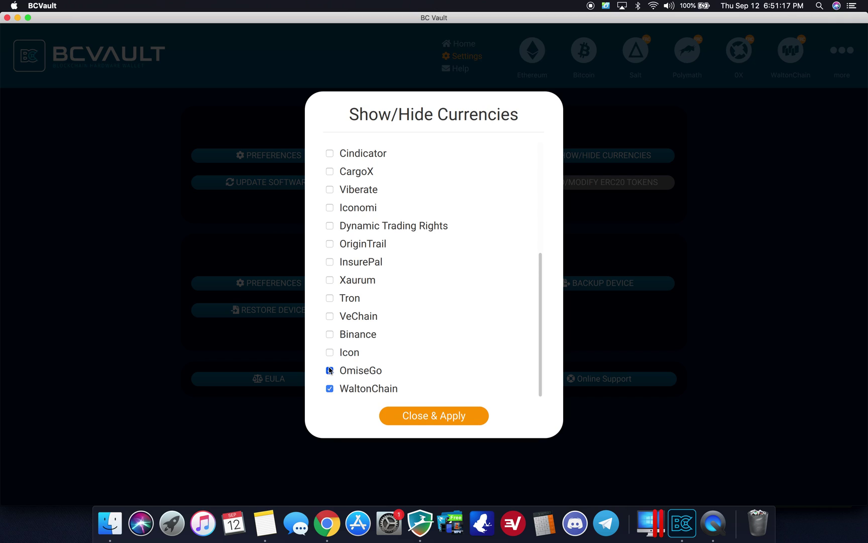
pyautogui.click(330, 335)
# Tick VeChain, Tron, Iconomi, Viberate and Cindicator, then apply and close the currency list
pyautogui.click(331, 316)
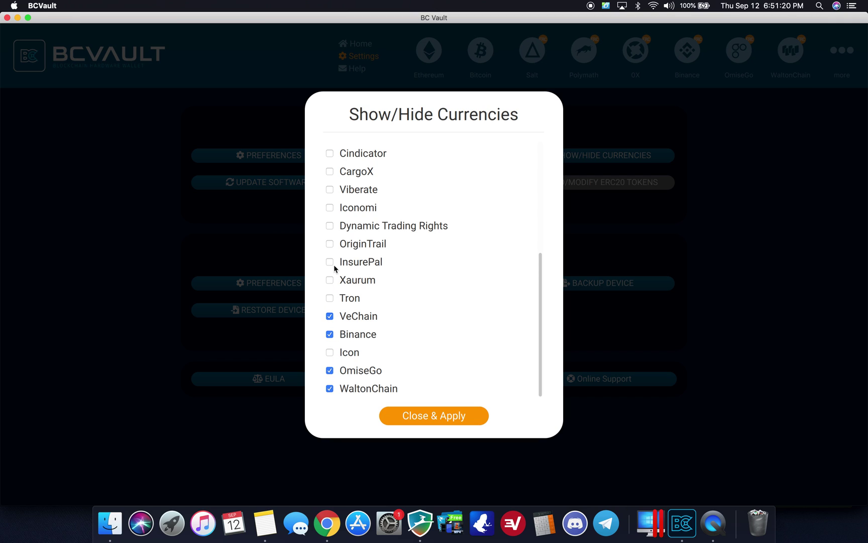
pyautogui.click(329, 298)
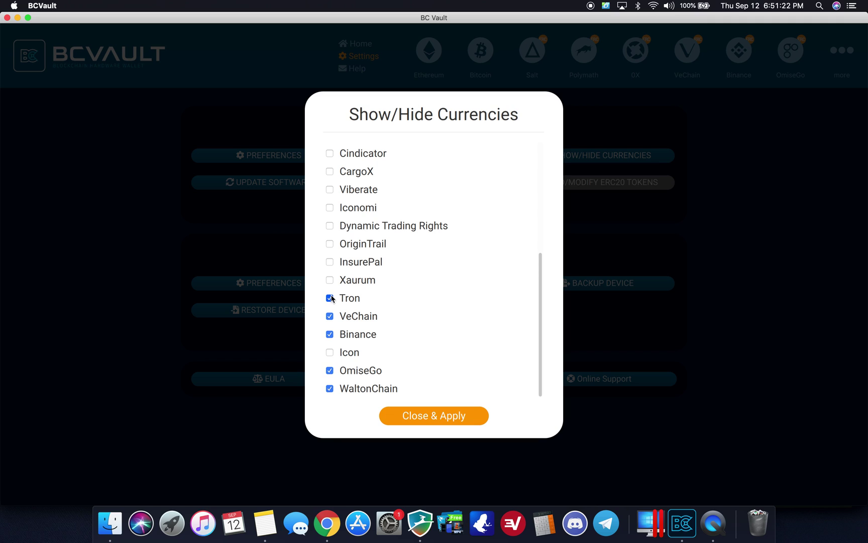
pyautogui.click(330, 208)
pyautogui.click(330, 189)
pyautogui.scroll(4, 332, 211)
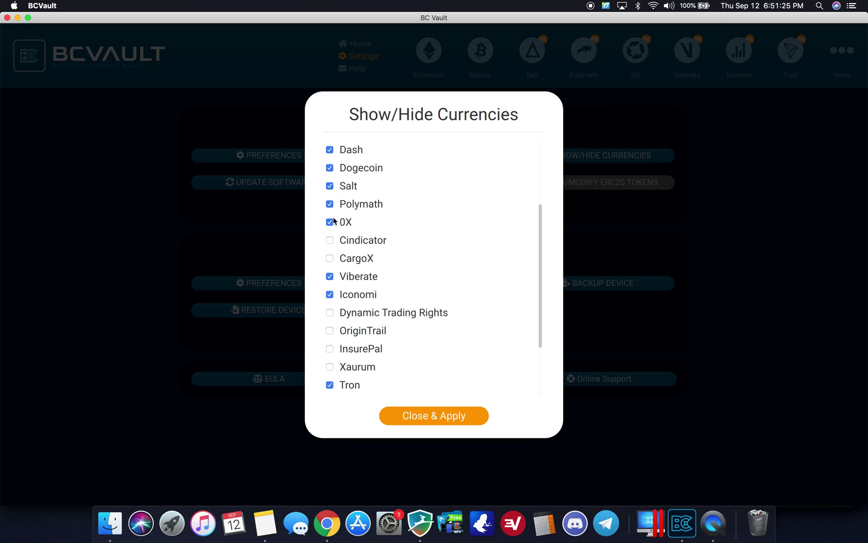
pyautogui.click(329, 240)
pyautogui.scroll(-5, 330, 240)
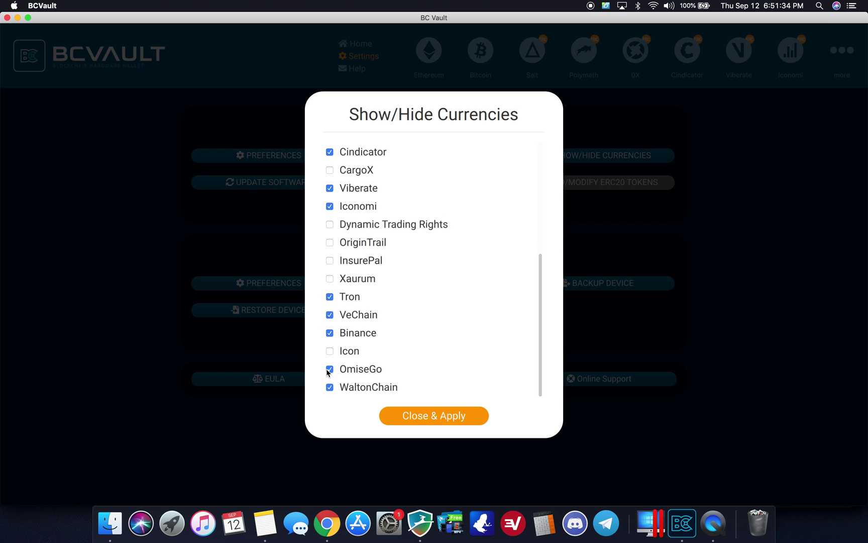
pyautogui.scroll(5, 329, 372)
pyautogui.click(432, 421)
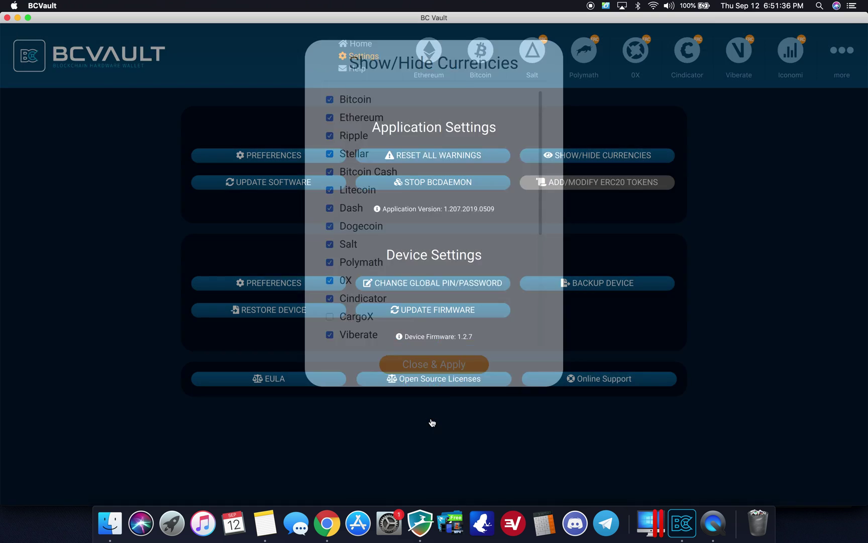
# Step through the Salt, Polymath, 0X, Cindicator, Viberate, Iconomi and Ethereum wallet pages, then return Home
pyautogui.click(550, 56)
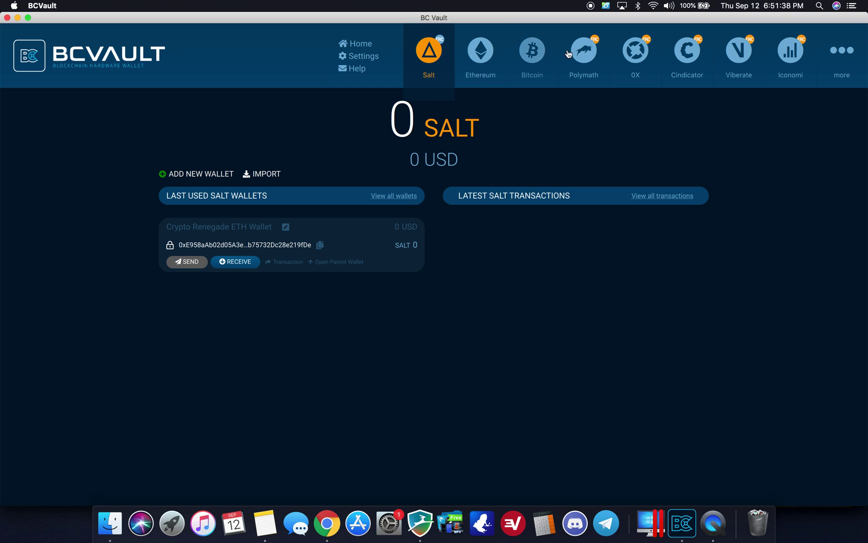
pyautogui.click(582, 51)
pyautogui.click(606, 52)
pyautogui.click(630, 52)
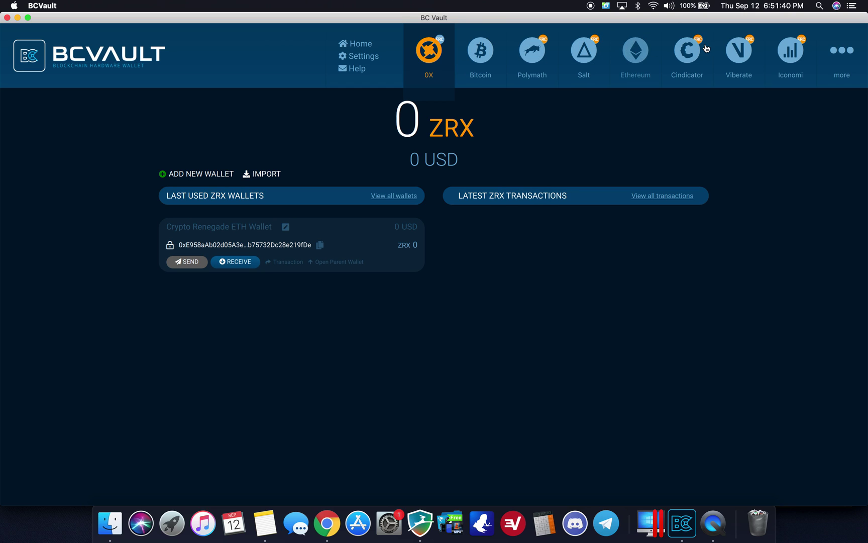
pyautogui.click(684, 52)
pyautogui.click(735, 52)
pyautogui.click(779, 53)
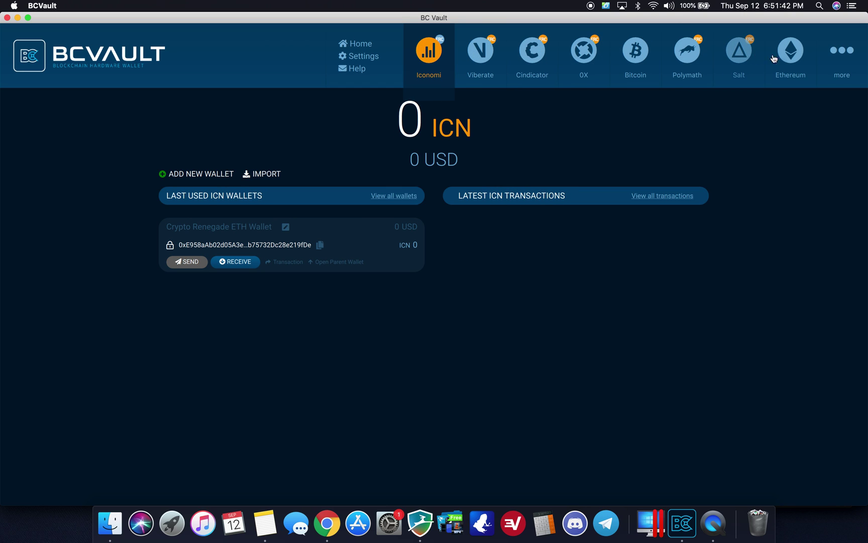
pyautogui.click(784, 52)
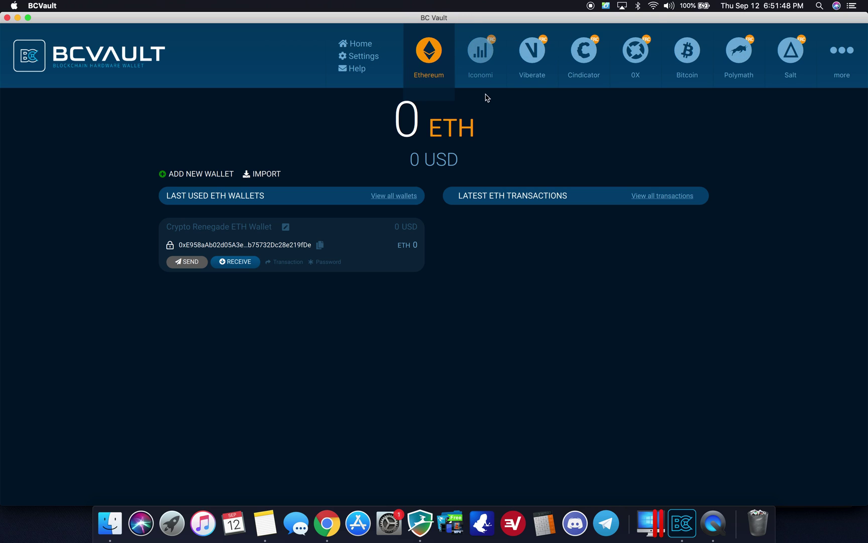
pyautogui.click(358, 43)
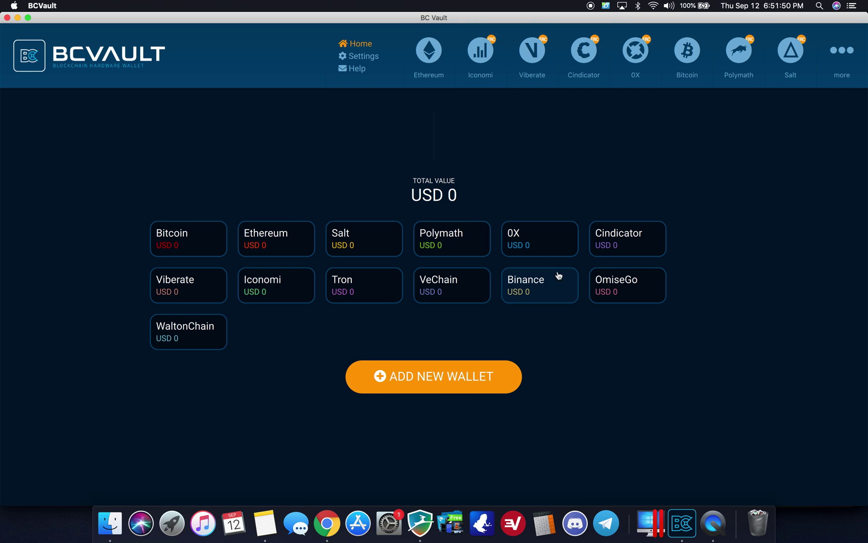
# Check Tron's addresses and all Ethereum transactions, then open the Bitcoin page showing 1.17694789 BTC
pyautogui.click(356, 291)
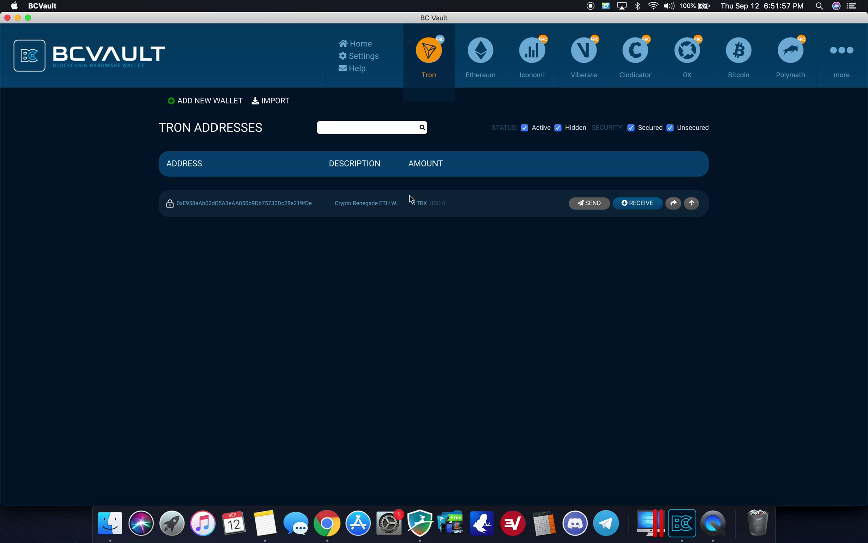
pyautogui.click(691, 203)
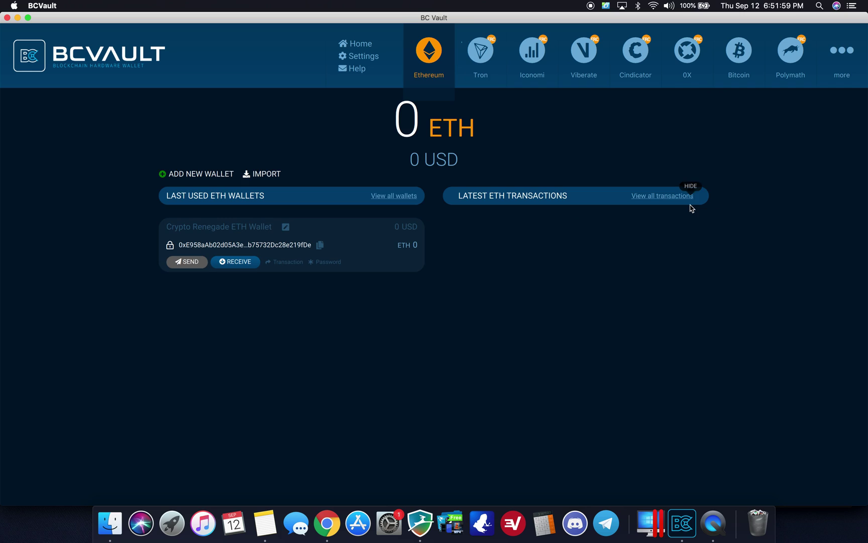
pyautogui.click(666, 197)
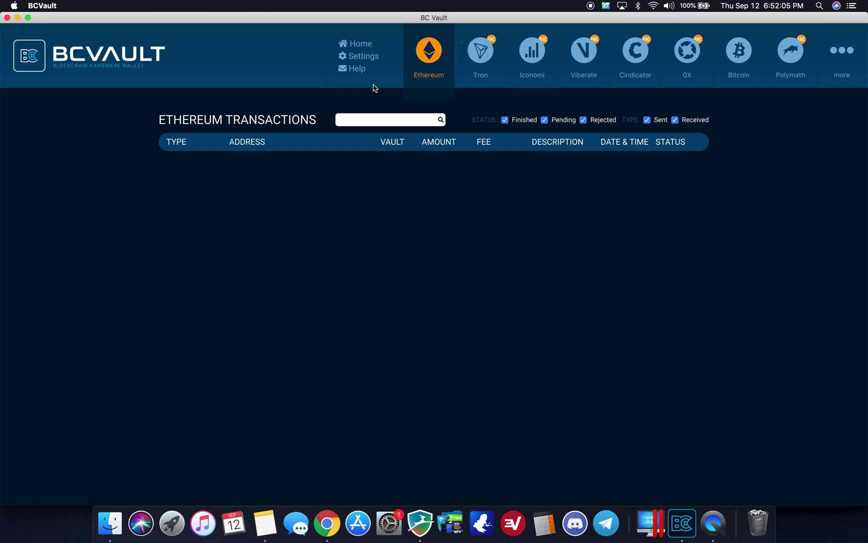
pyautogui.click(358, 45)
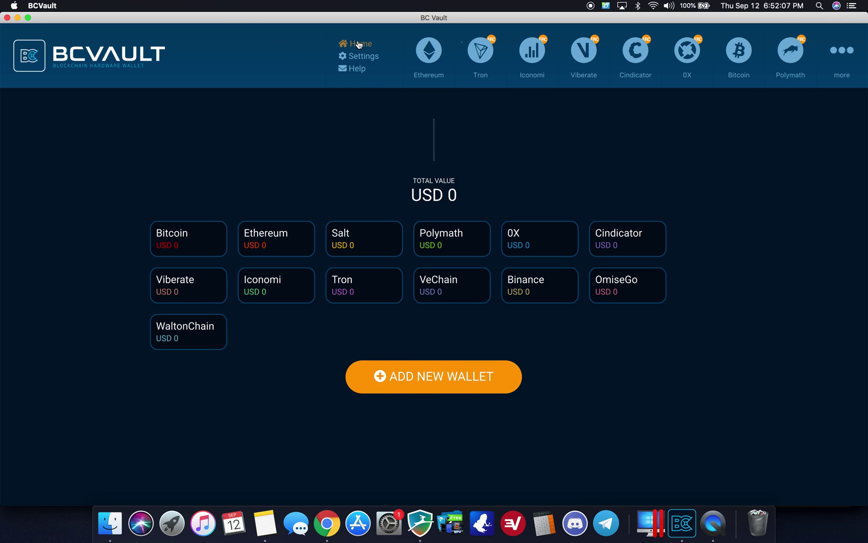
pyautogui.click(192, 234)
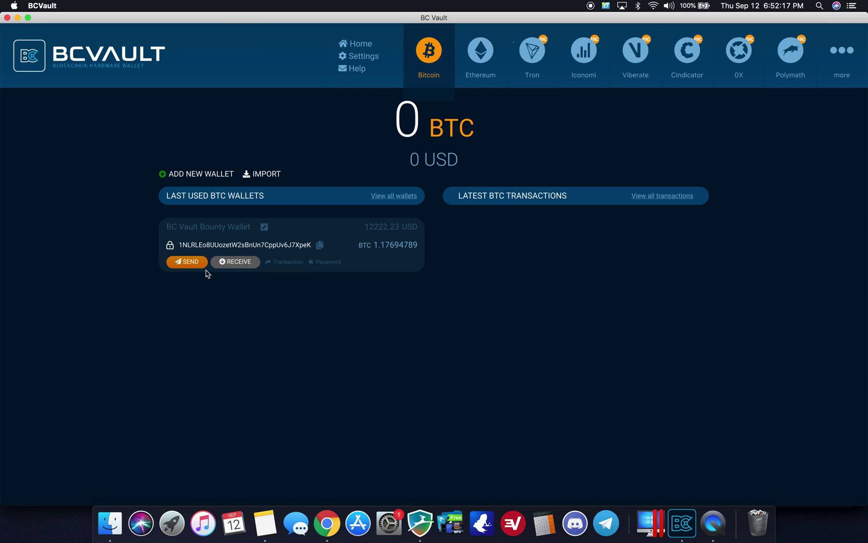
pyautogui.click(195, 174)
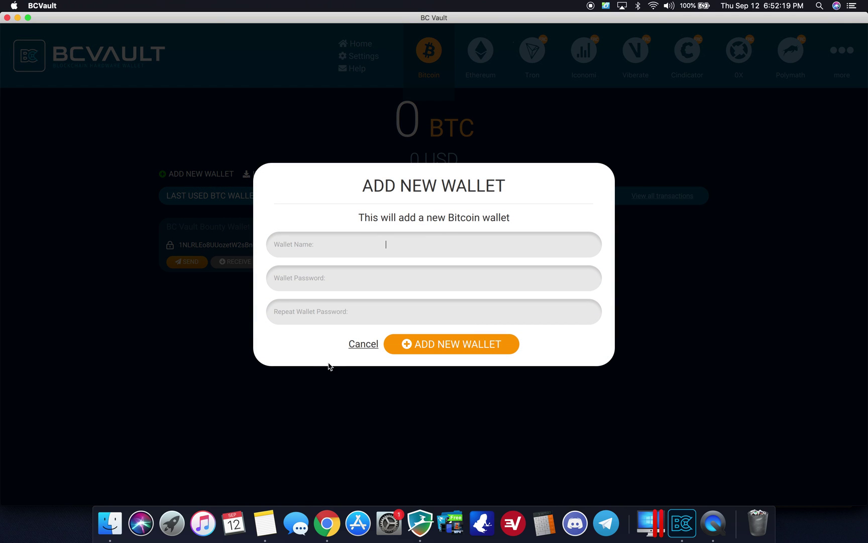
pyautogui.click(361, 344)
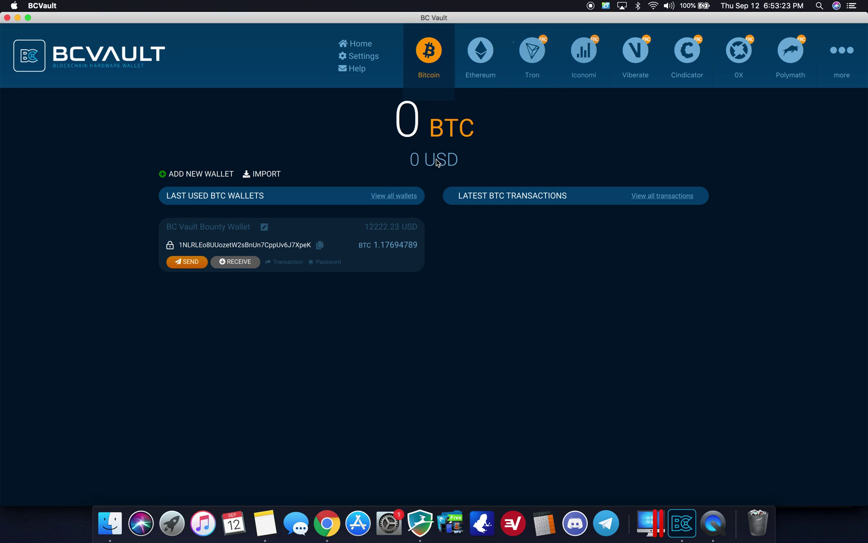
pyautogui.click(417, 246)
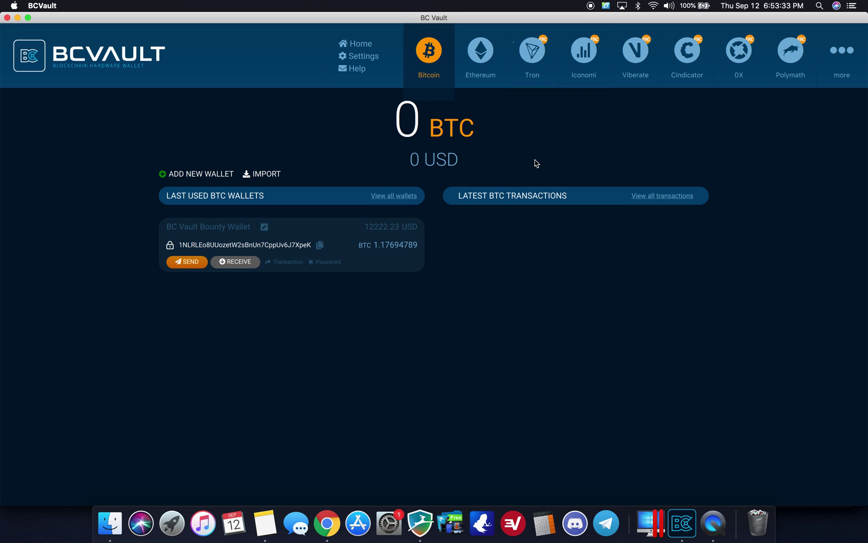
# Return to the Home overview showing a USD 0 total across all currency tiles
pyautogui.click(363, 45)
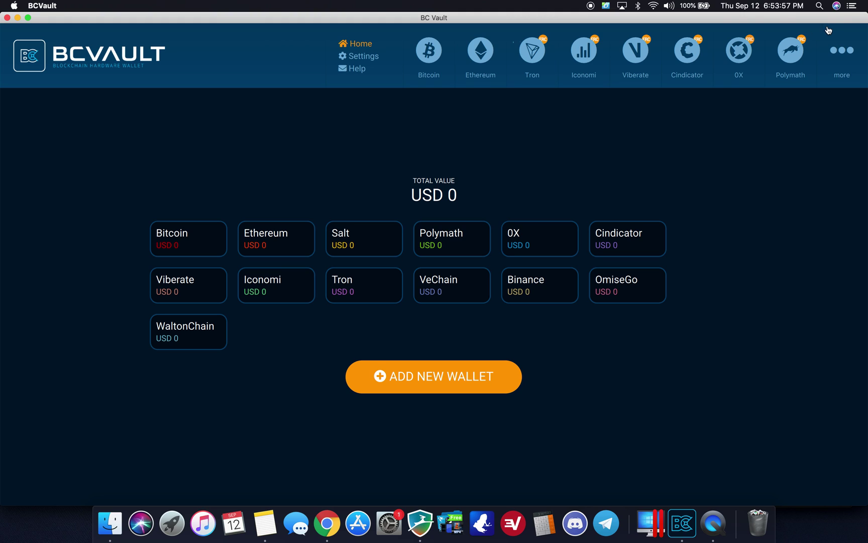
# Start adding a new wallet and choose Bitcoin Cash as its currency
pyautogui.click(841, 59)
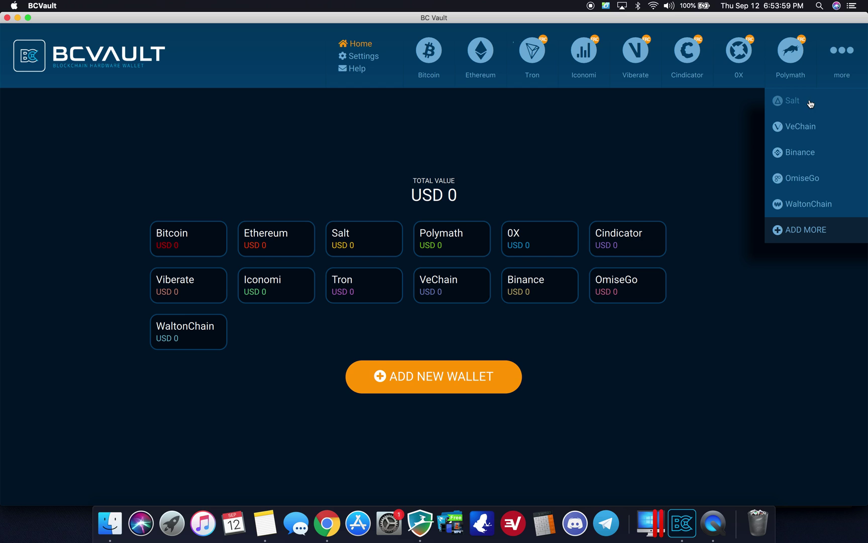
pyautogui.click(804, 230)
pyautogui.click(426, 213)
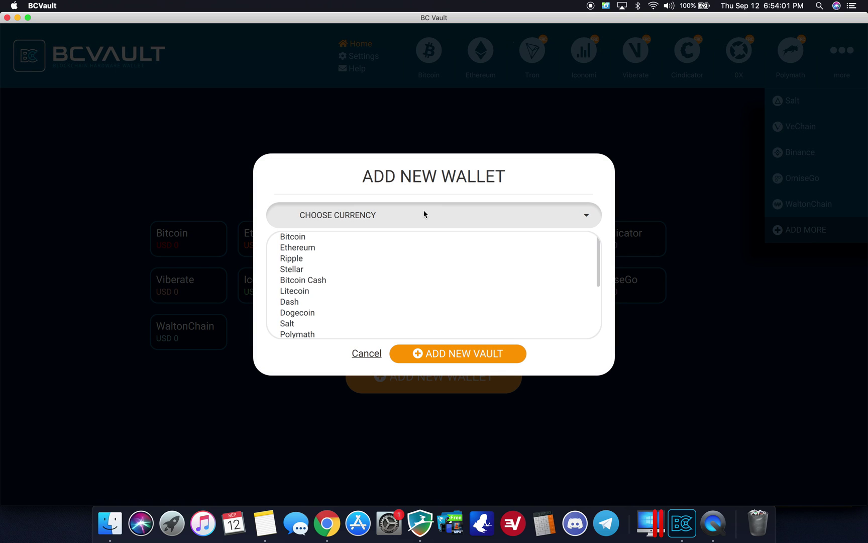
pyautogui.click(322, 284)
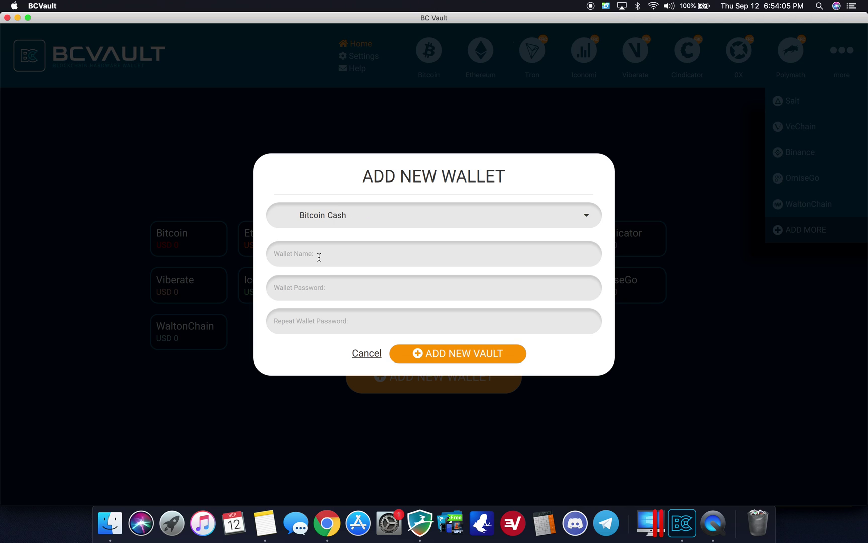
# Name the wallet 'Crypto Renegade BC Vault', set and confirm its password, and create it
pyautogui.click(319, 257)
pyautogui.write('Crypto Renegade BC Vault')
pyautogui.click(319, 297)
pyautogui.write('********')
pyautogui.click(396, 323)
pyautogui.write('********')
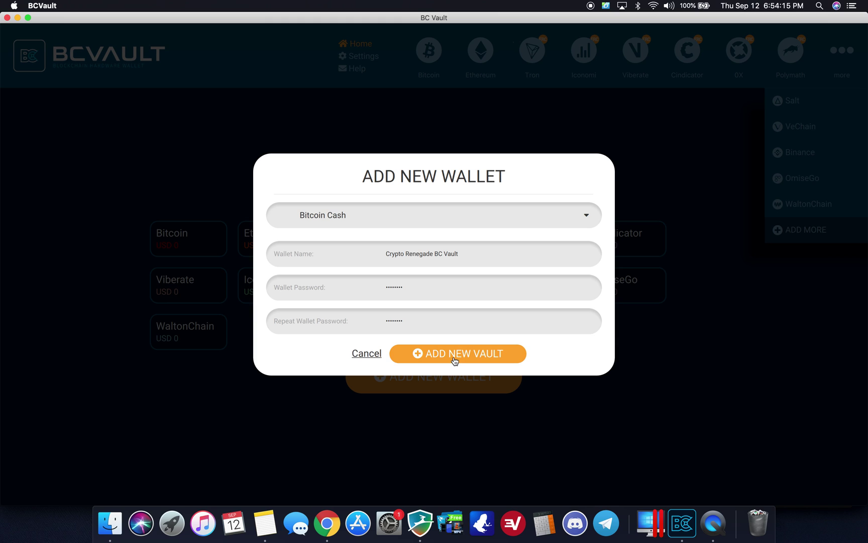
pyautogui.click(454, 354)
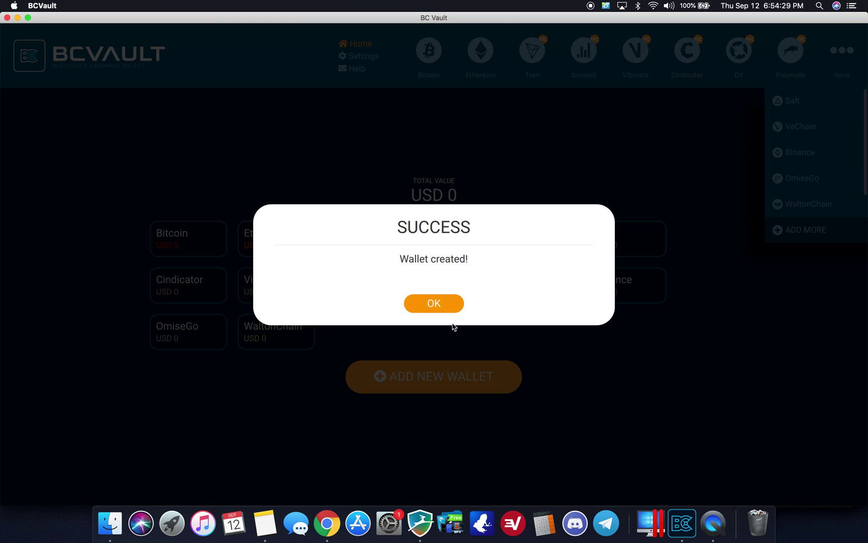
pyautogui.click(442, 310)
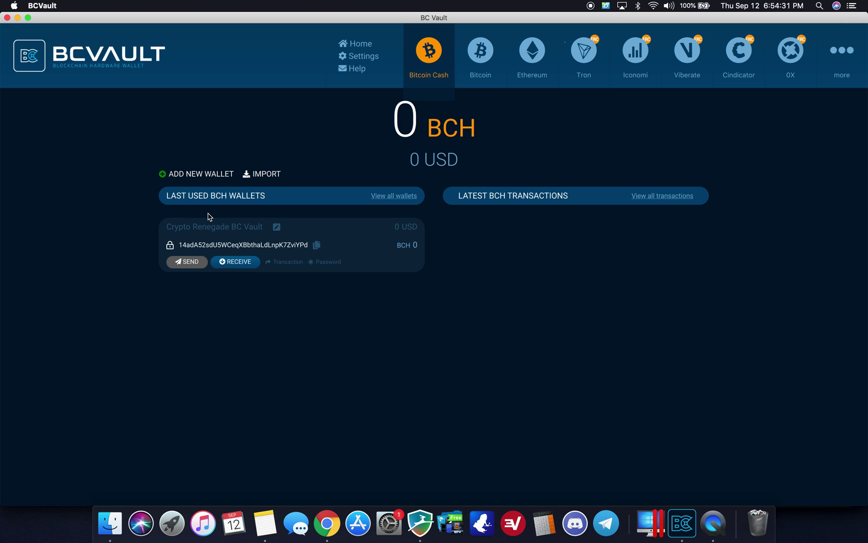
# Show the Bitcoin Cash wallet's receiving address and QR code, keeping the current address format, then close it
pyautogui.click(234, 262)
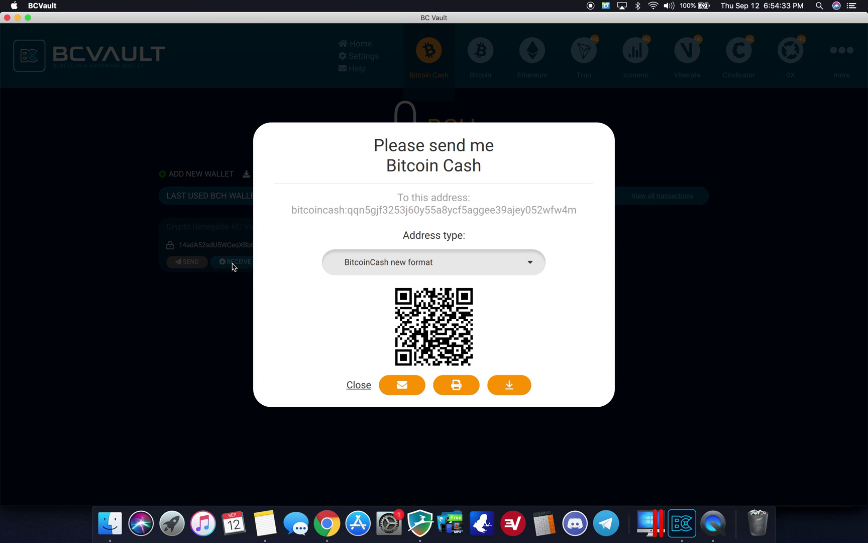
pyautogui.click(421, 264)
pyautogui.click(420, 264)
pyautogui.click(354, 385)
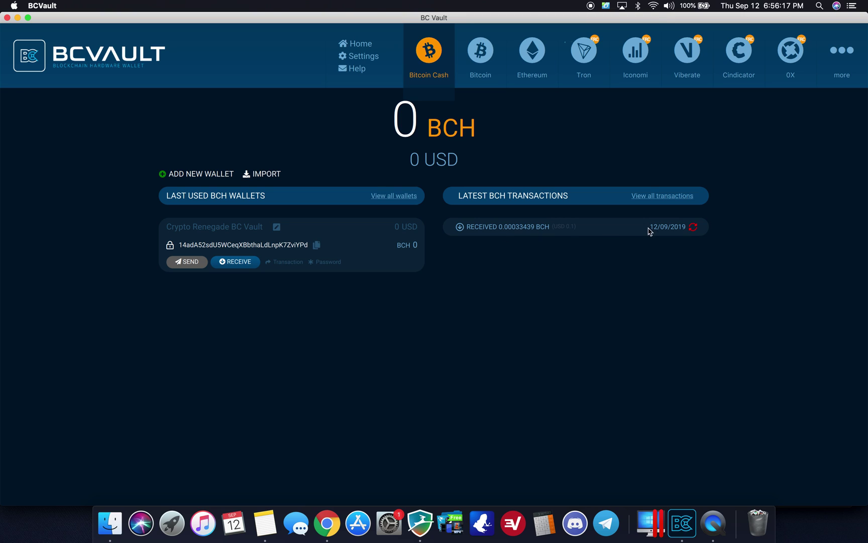
pyautogui.moveTo(695, 230)
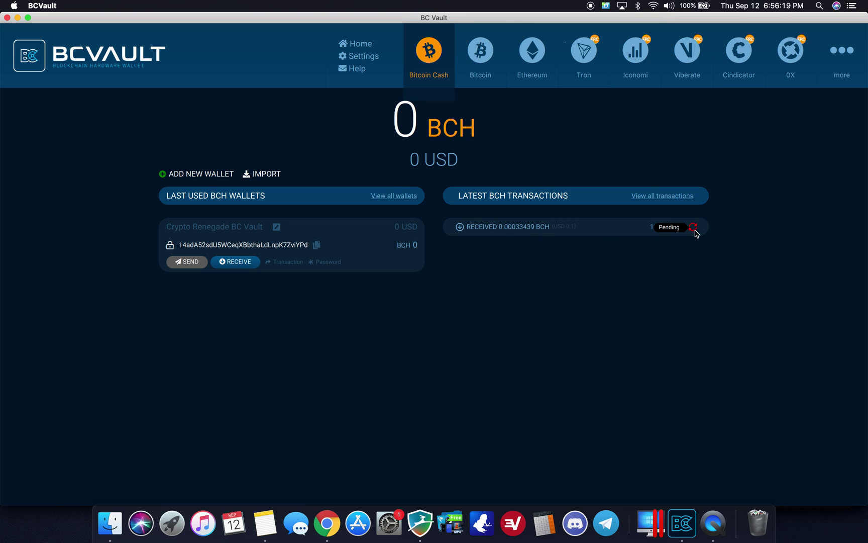